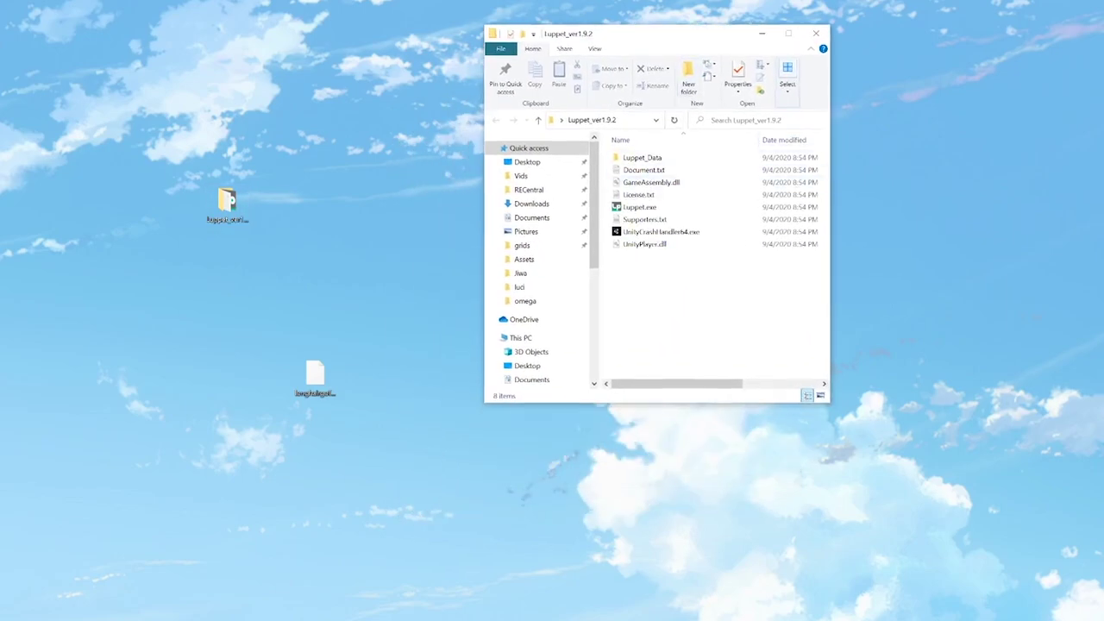
Step: Move longhairgof.vrm from the desktop into the StreamingAssets folder inside Luppet_Data
{"action": "left_click_drag", "start_coordinate": [830, 241], "coordinate": [1103, 241]}
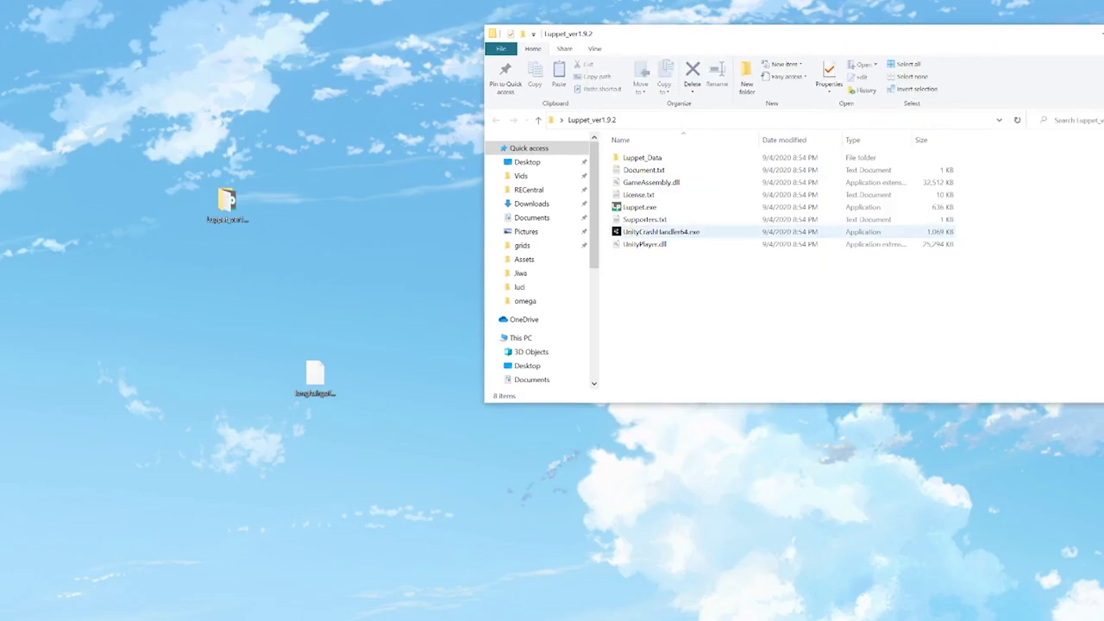
{"action": "double_click", "coordinate": [643, 157]}
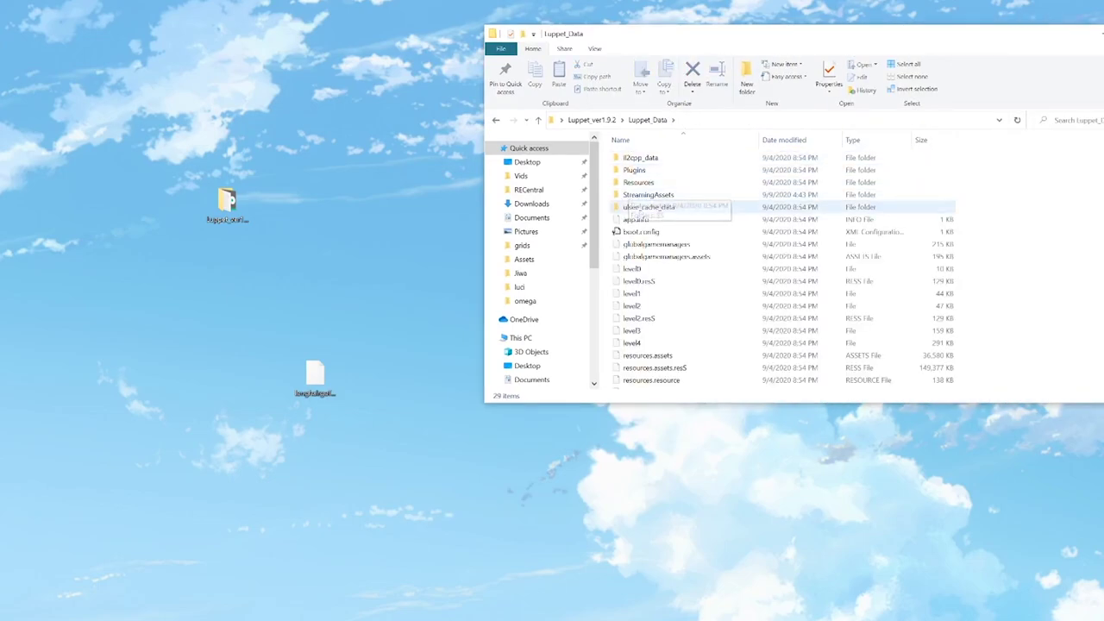
{"action": "double_click", "coordinate": [647, 194]}
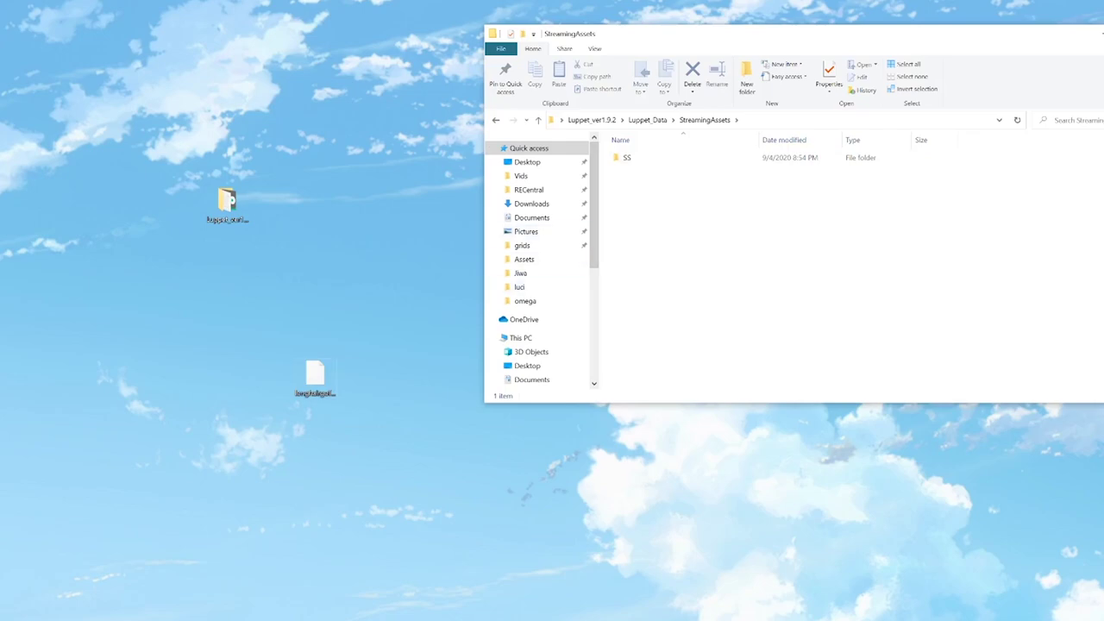
{"action": "left_click_drag", "start_coordinate": [314, 376], "coordinate": [802, 246]}
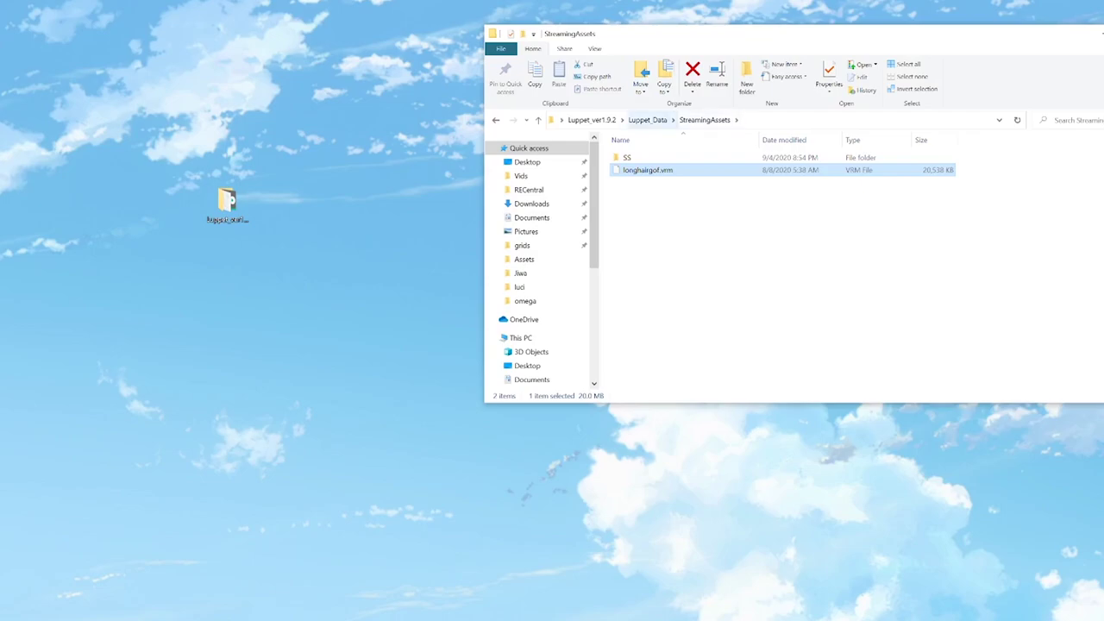
Step: Launch Luppet.exe from the Luppet_ver1.9.2 folder and choose the gofgama VRM model
{"action": "left_click", "coordinate": [592, 120]}
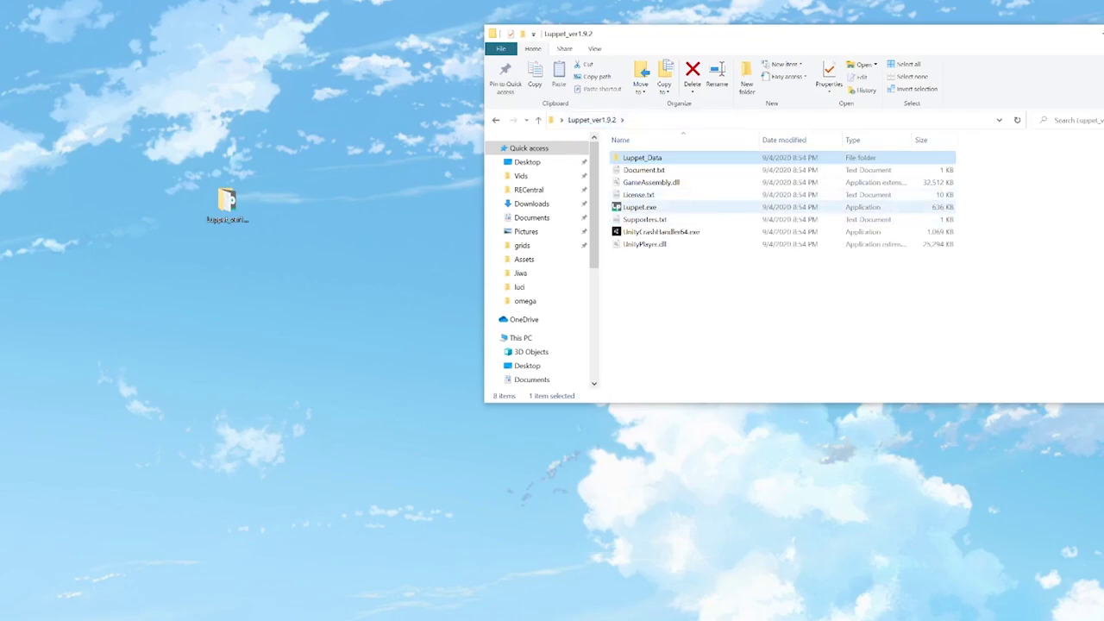
{"action": "left_click", "coordinate": [628, 207]}
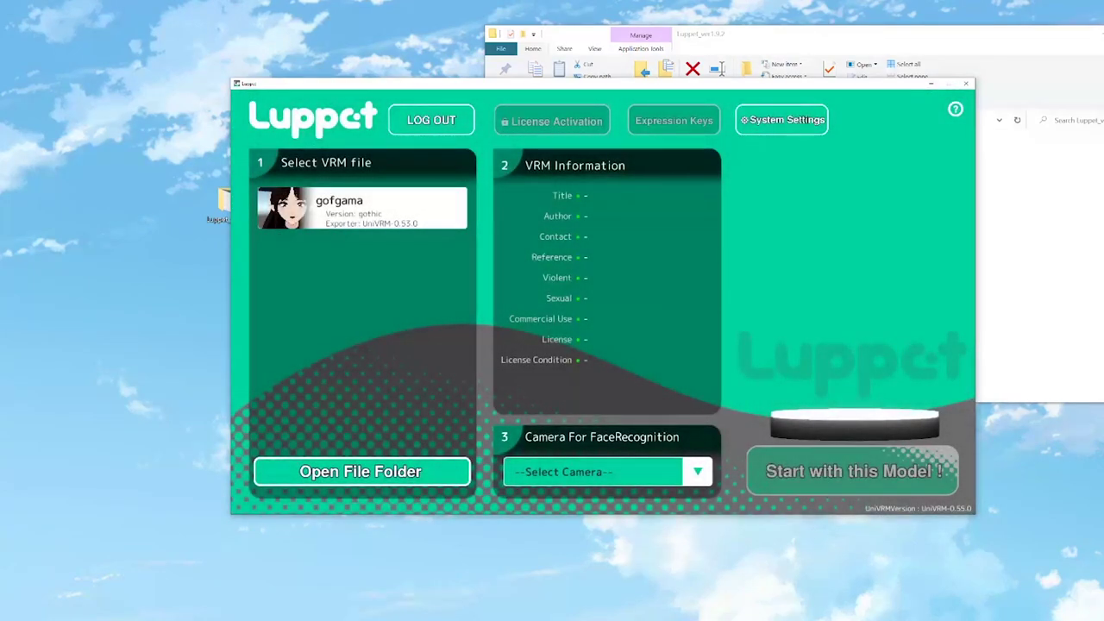
{"action": "left_click", "coordinate": [362, 208]}
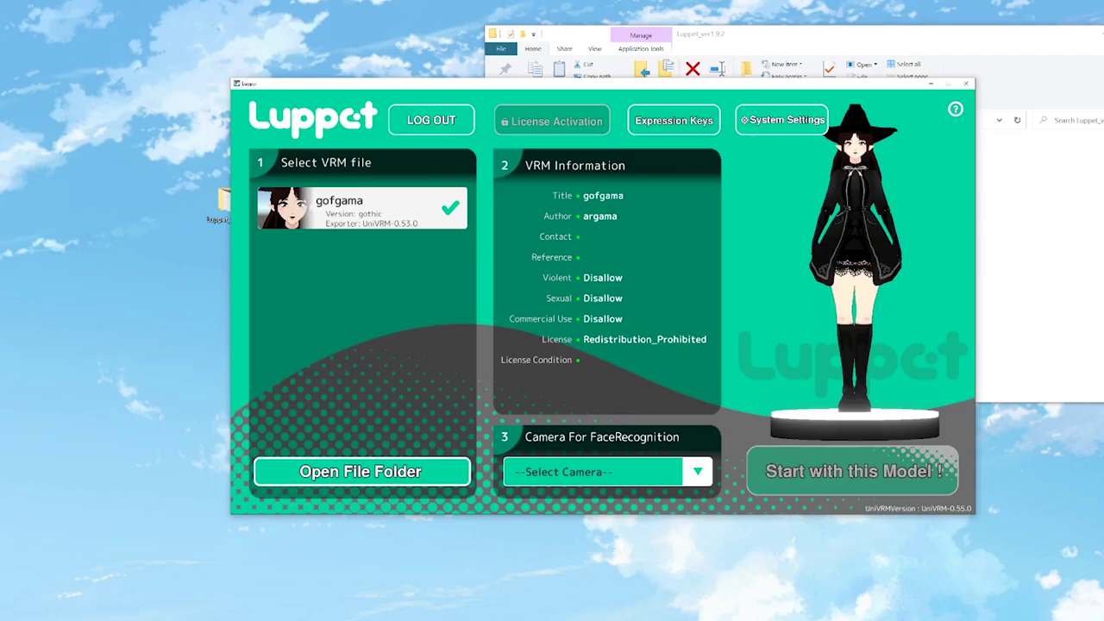
Step: Review the expression key assignments and the system settings without changing anything
{"action": "left_click", "coordinate": [674, 121]}
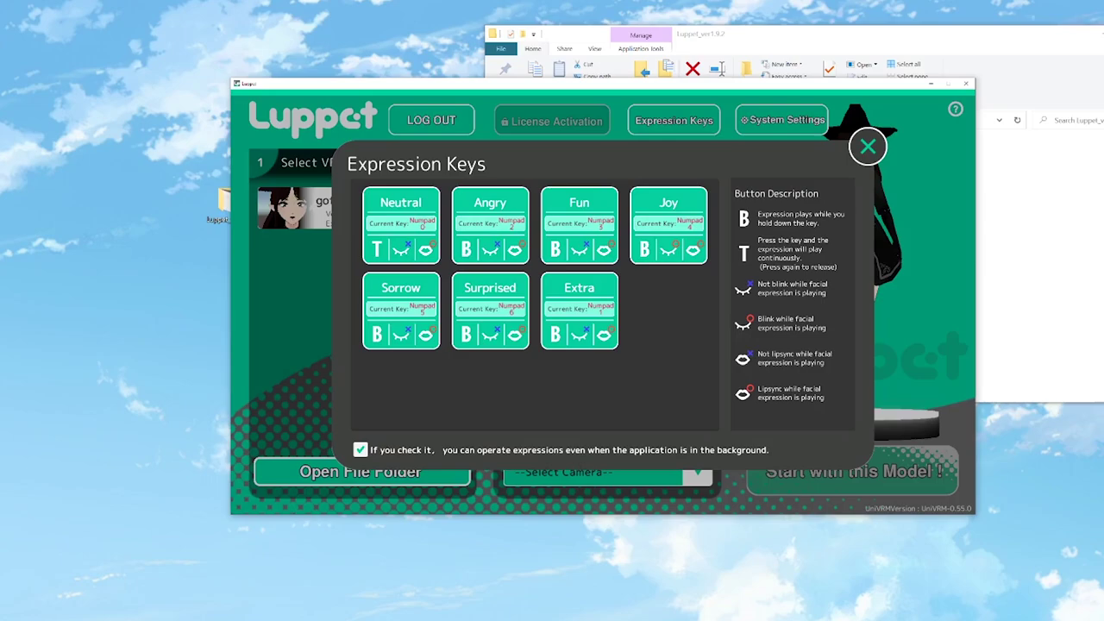
{"action": "left_click", "coordinate": [867, 146]}
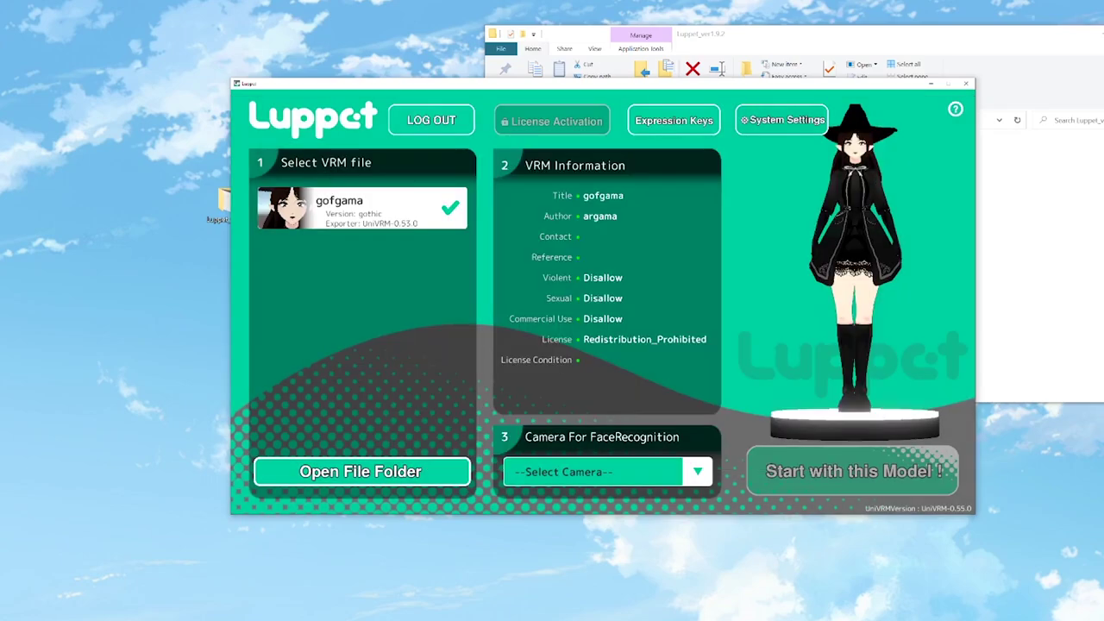
{"action": "left_click", "coordinate": [782, 120]}
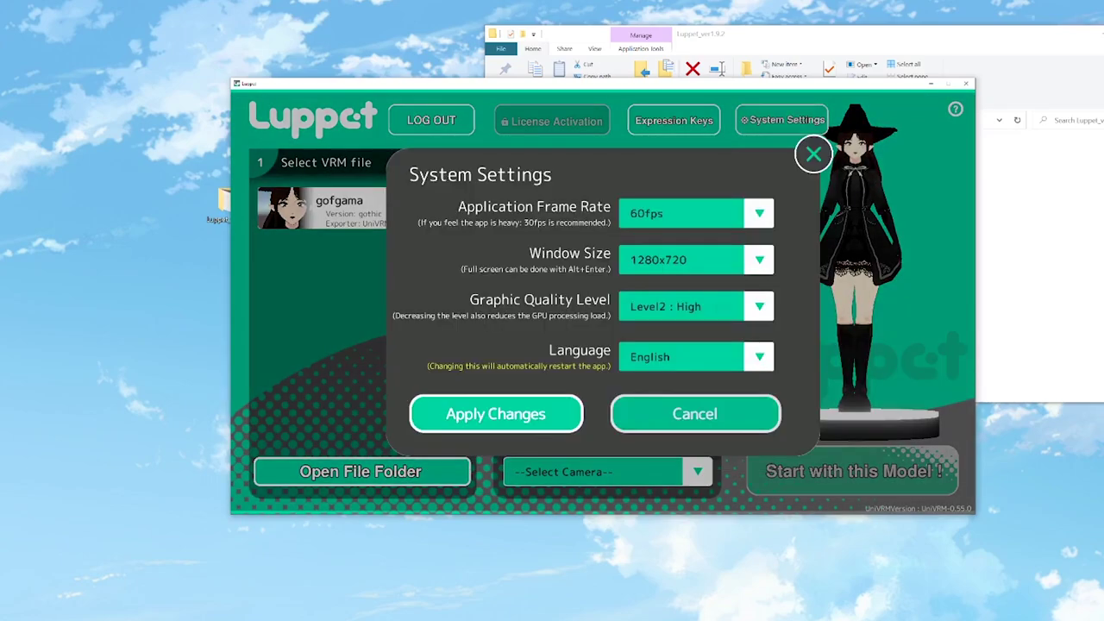
{"action": "left_click", "coordinate": [696, 414]}
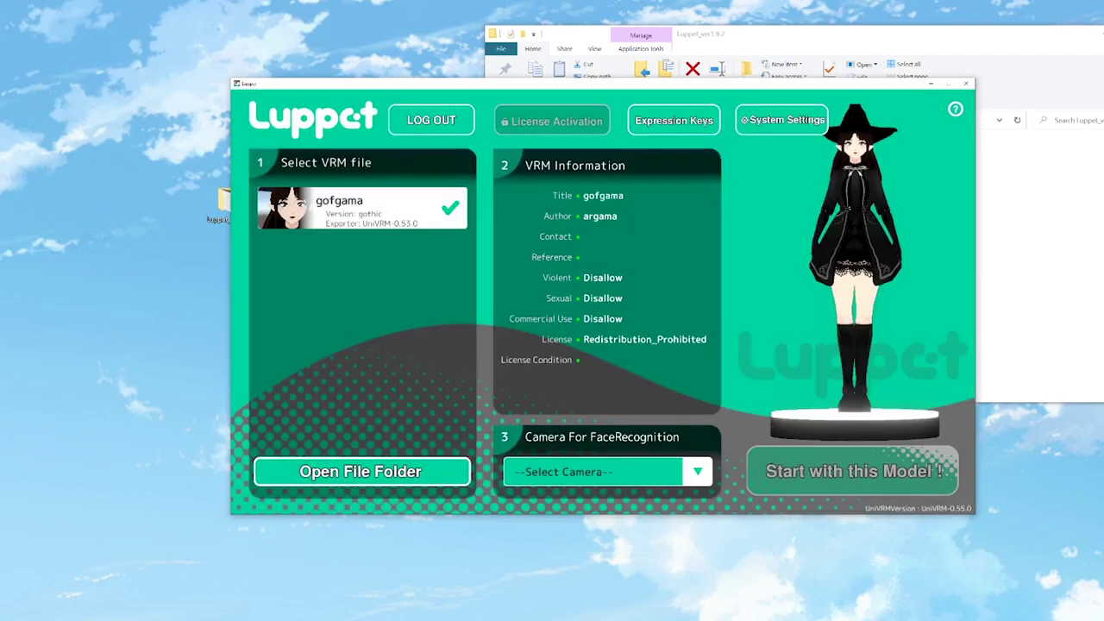
Step: Choose Logitech HD Webcam C270 as the face recognition camera and start with the selected model
{"action": "left_click", "coordinate": [697, 472]}
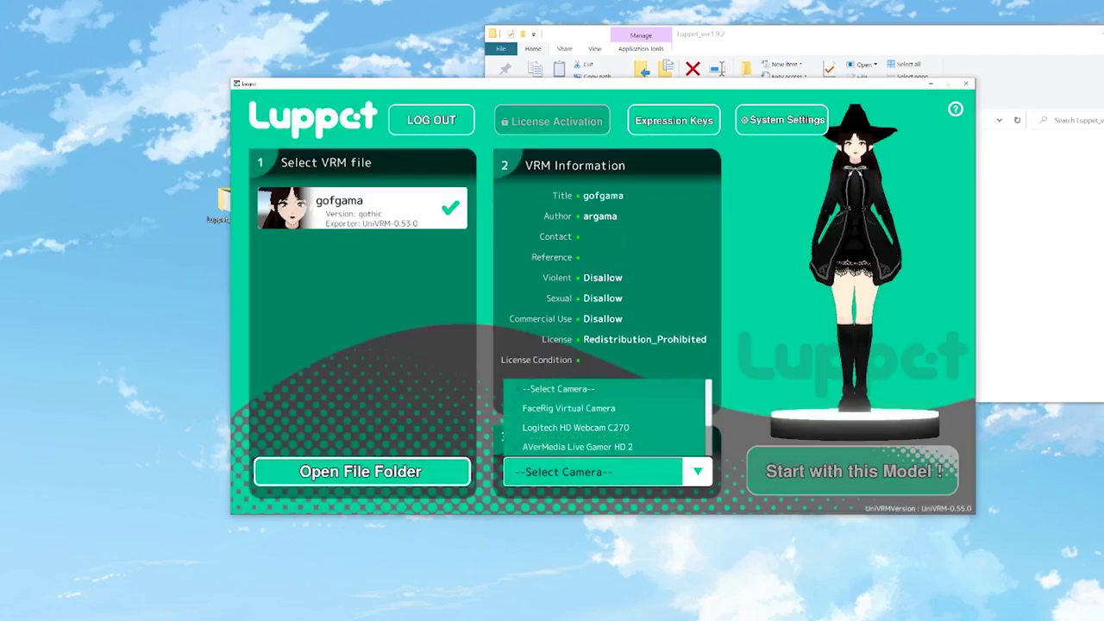
{"action": "left_click", "coordinate": [575, 427]}
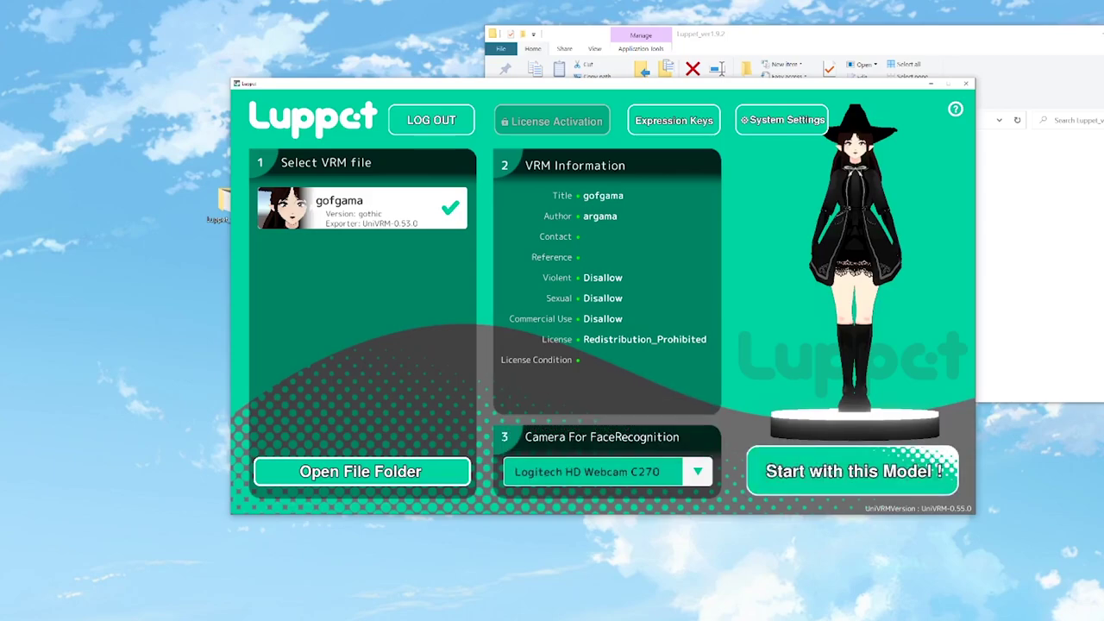
{"action": "left_click", "coordinate": [853, 471]}
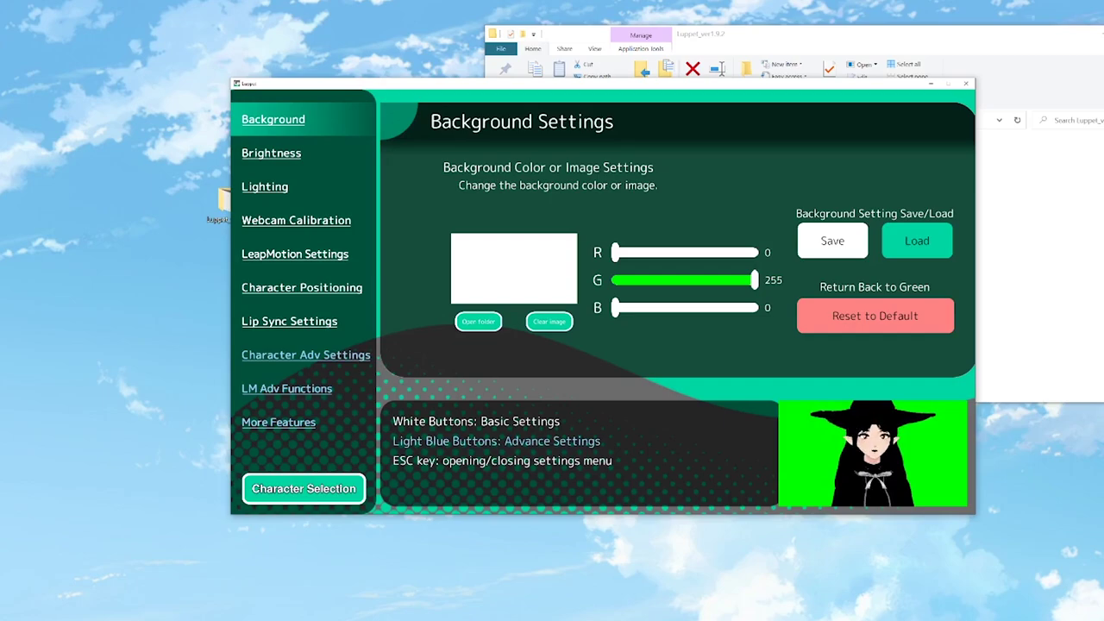
Step: Try adjusting the background colour's RGB values and return it to pure green (0, 255, 0)
{"action": "left_click_drag", "start_coordinate": [754, 280], "coordinate": [755, 307]}
{"action": "mouse_move", "coordinate": [615, 252]}
{"action": "left_mouse_down"}
{"action": "mouse_move", "coordinate": [755, 253]}
{"action": "mouse_move", "coordinate": [615, 253]}
{"action": "left_mouse_up"}
{"action": "left_click_drag", "start_coordinate": [755, 307], "coordinate": [755, 280]}
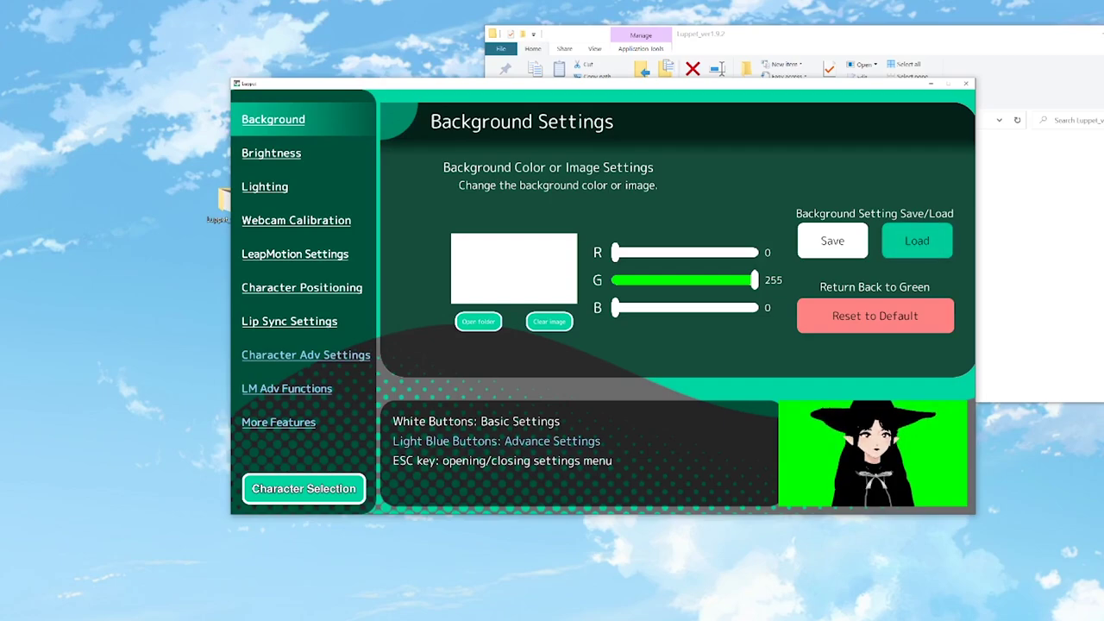
Step: Try the dark city skyline picture as the background image, and clear it after previewing the character against it
{"action": "left_click", "coordinate": [478, 320]}
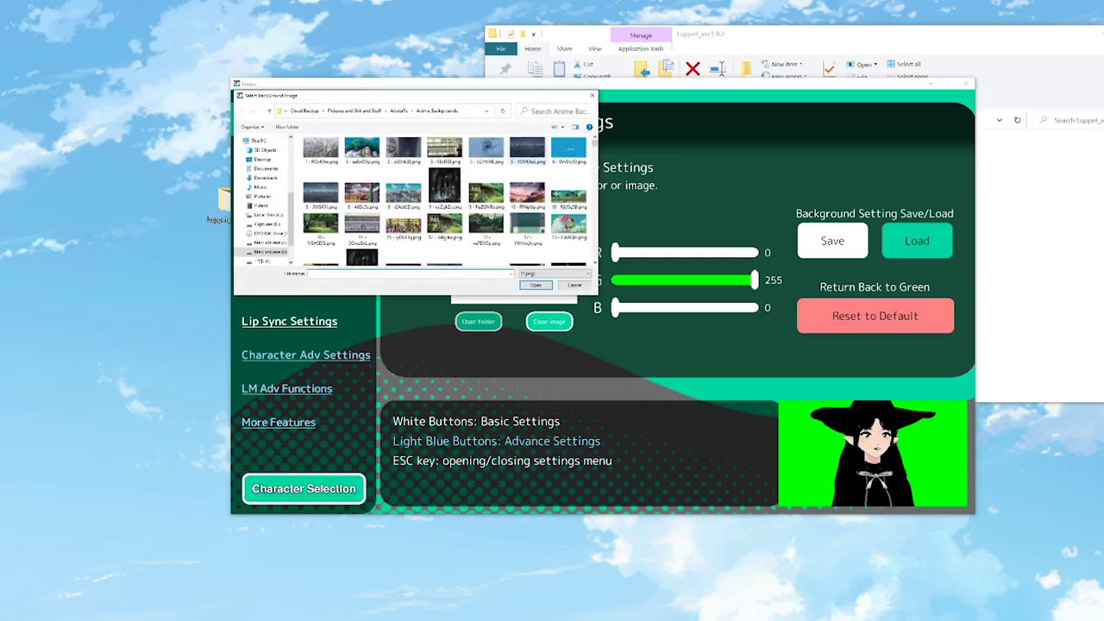
{"action": "left_click", "coordinate": [527, 150]}
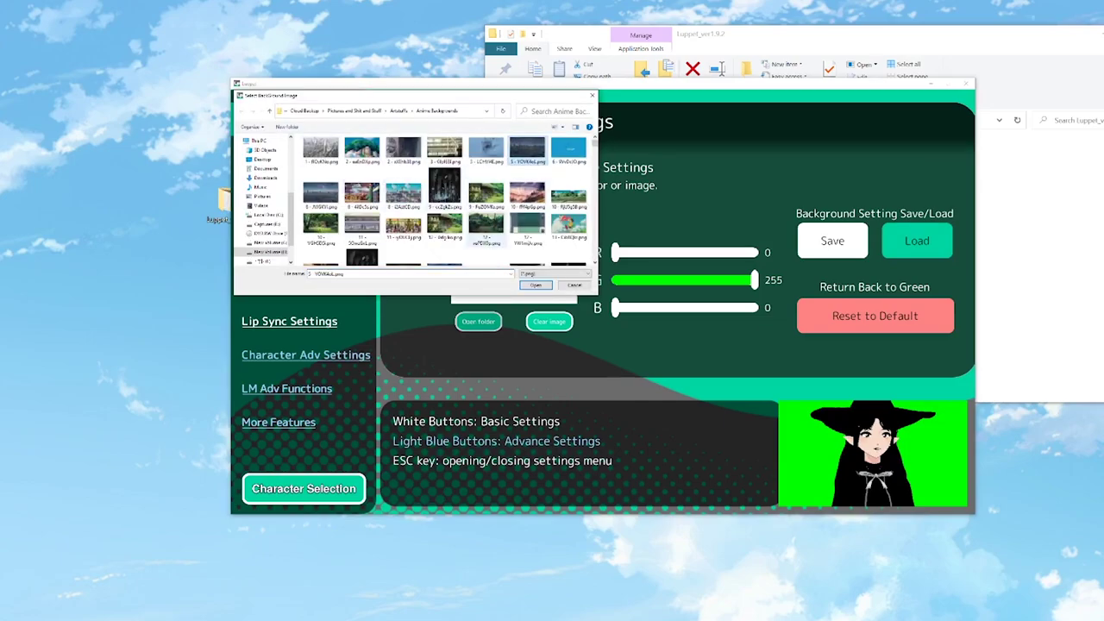
{"action": "left_click", "coordinate": [536, 284]}
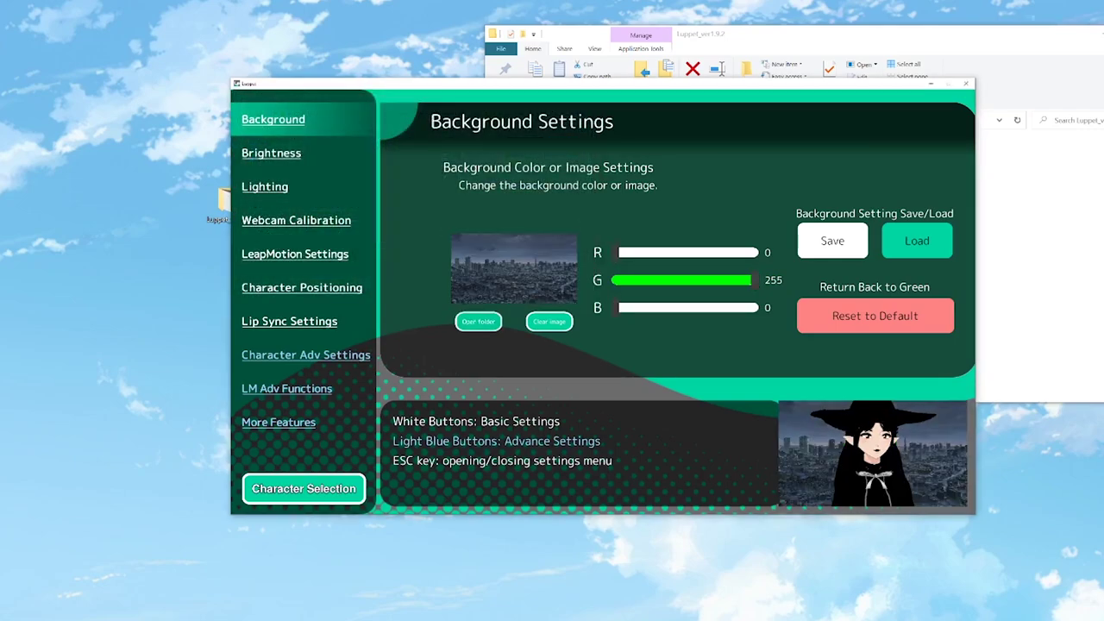
{"action": "key", "text": "Escape"}
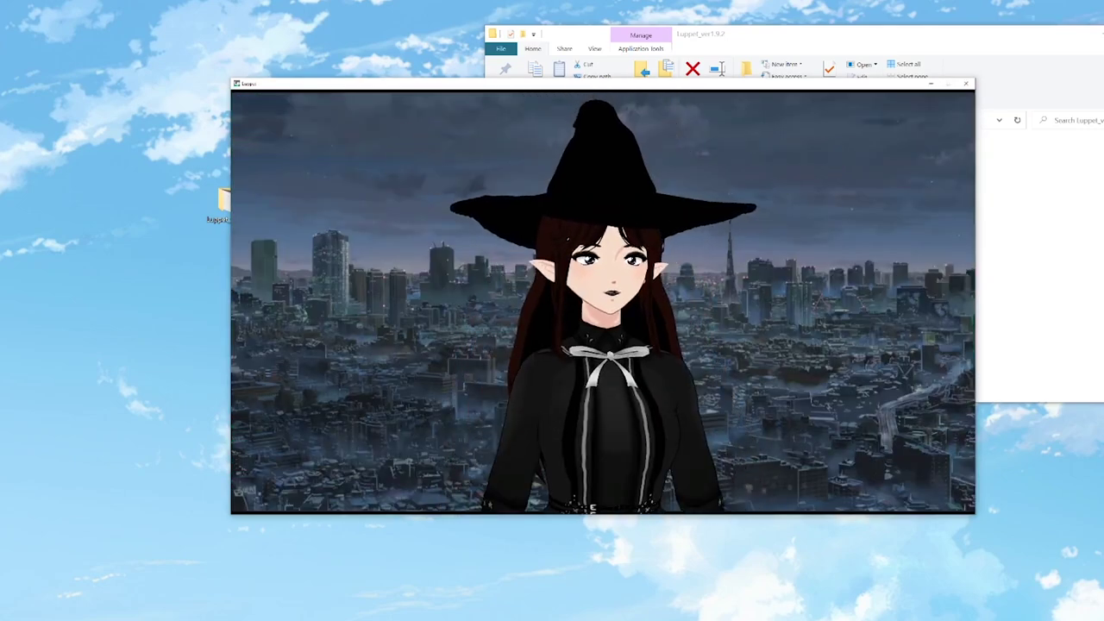
{"action": "key", "text": "Escape"}
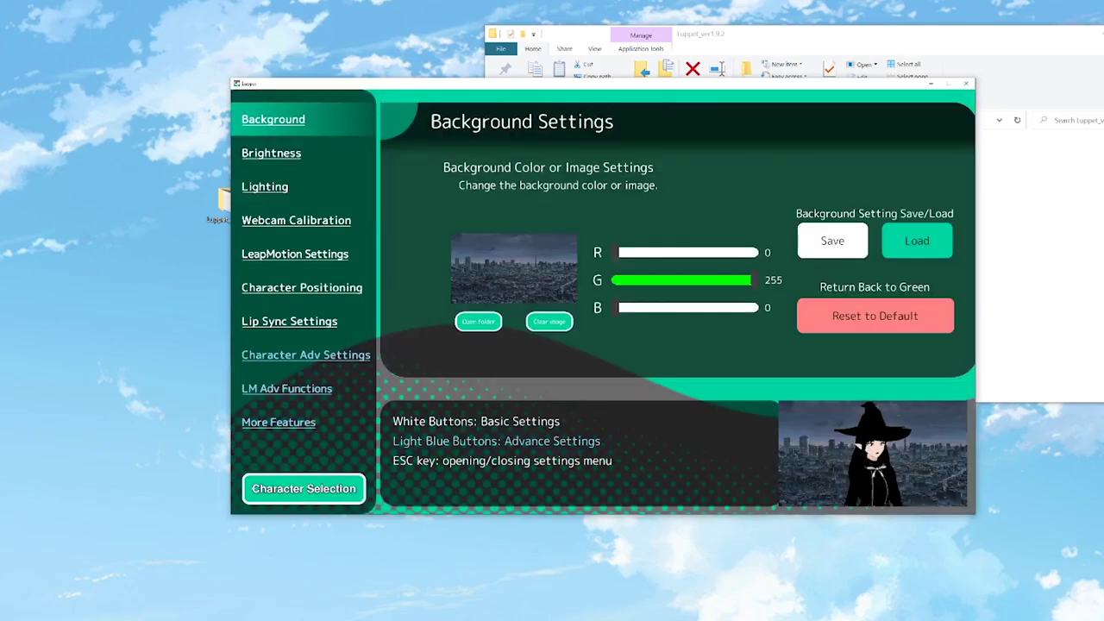
{"action": "left_click", "coordinate": [550, 321]}
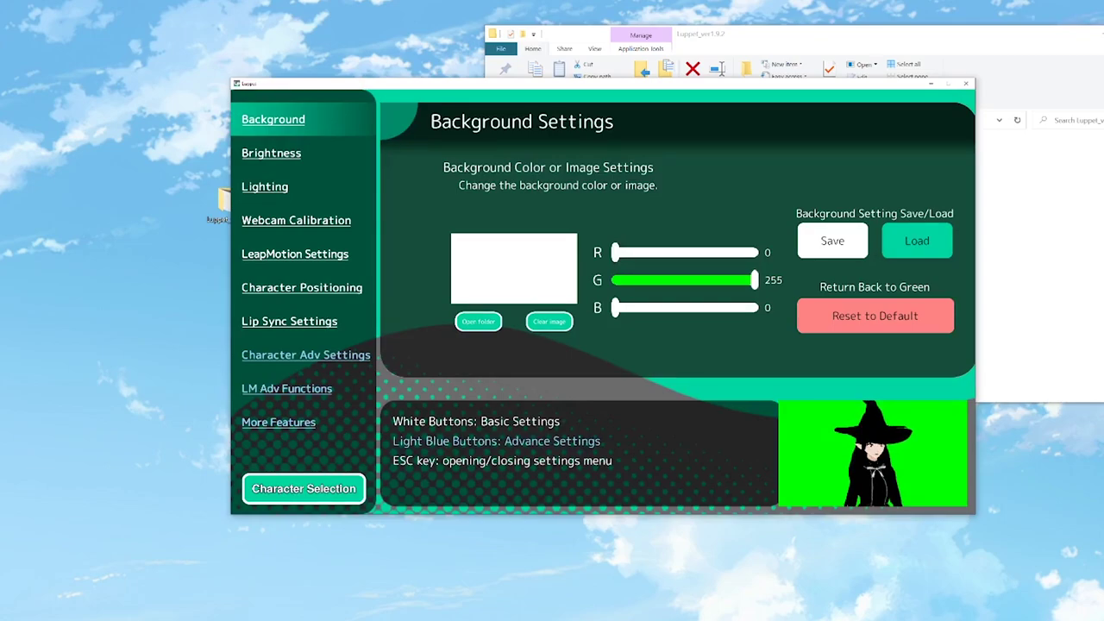
Step: Set Ambient Light to 1.12, and try Bloom at 1.54 before returning it to 0.00
{"action": "left_click", "coordinate": [272, 153]}
{"action": "mouse_move", "coordinate": [627, 247]}
{"action": "left_mouse_down"}
{"action": "mouse_move", "coordinate": [655, 247]}
{"action": "mouse_move", "coordinate": [637, 247]}
{"action": "left_mouse_up"}
{"action": "left_click_drag", "start_coordinate": [553, 275], "coordinate": [598, 275]}
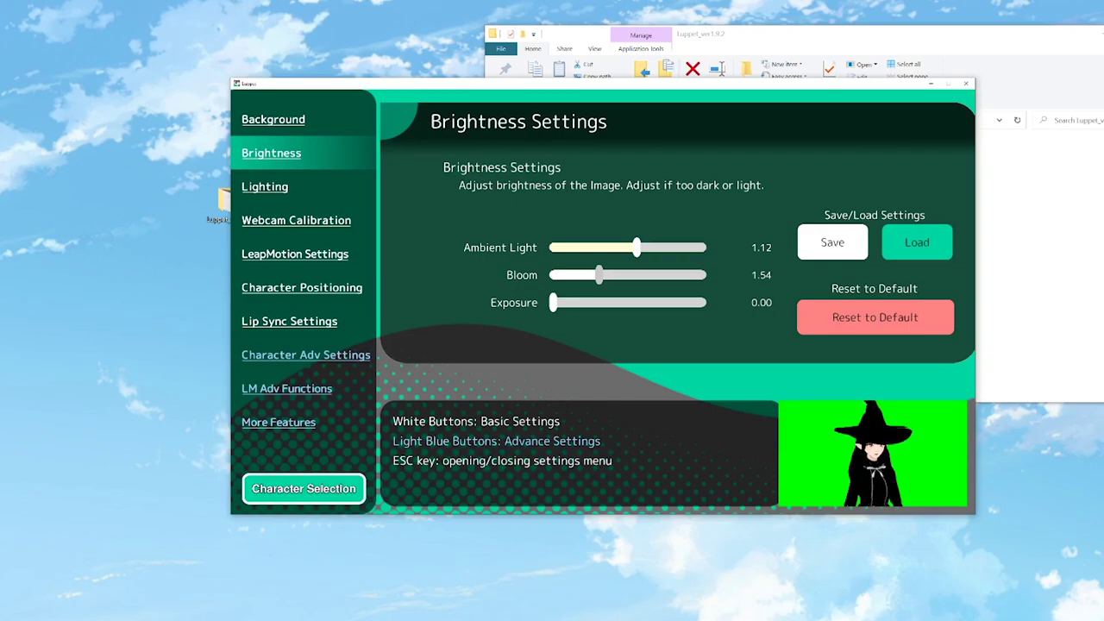
{"action": "left_click_drag", "start_coordinate": [599, 275], "coordinate": [553, 275]}
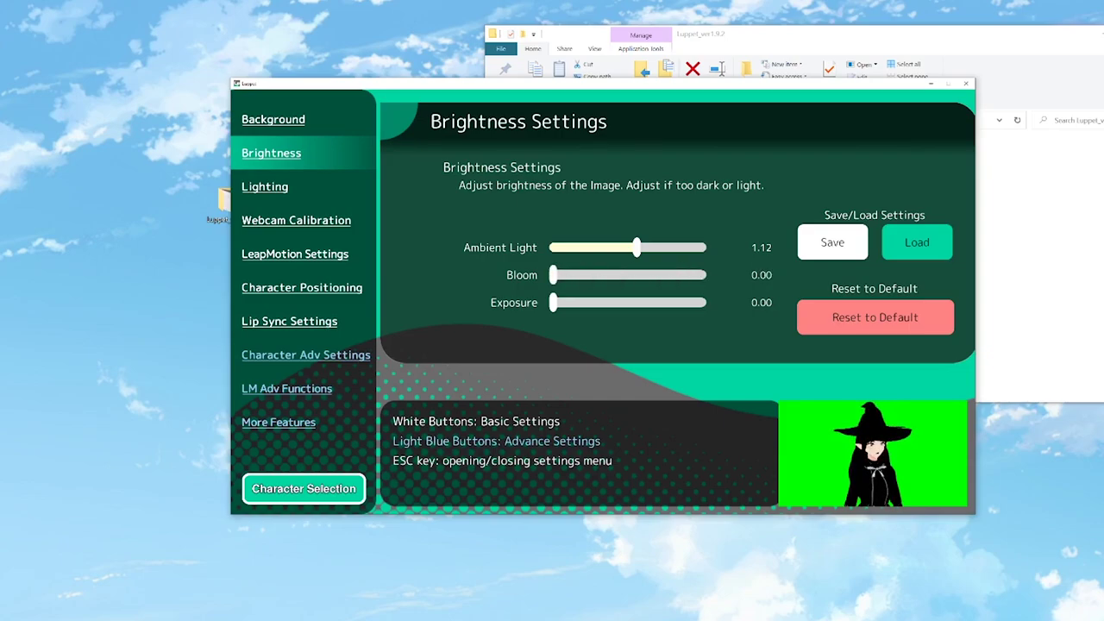
Step: Look over the lighting and webcam calibration options, and move the LeapMotion reference point to (0.27, 0.02)
{"action": "left_click", "coordinate": [265, 188]}
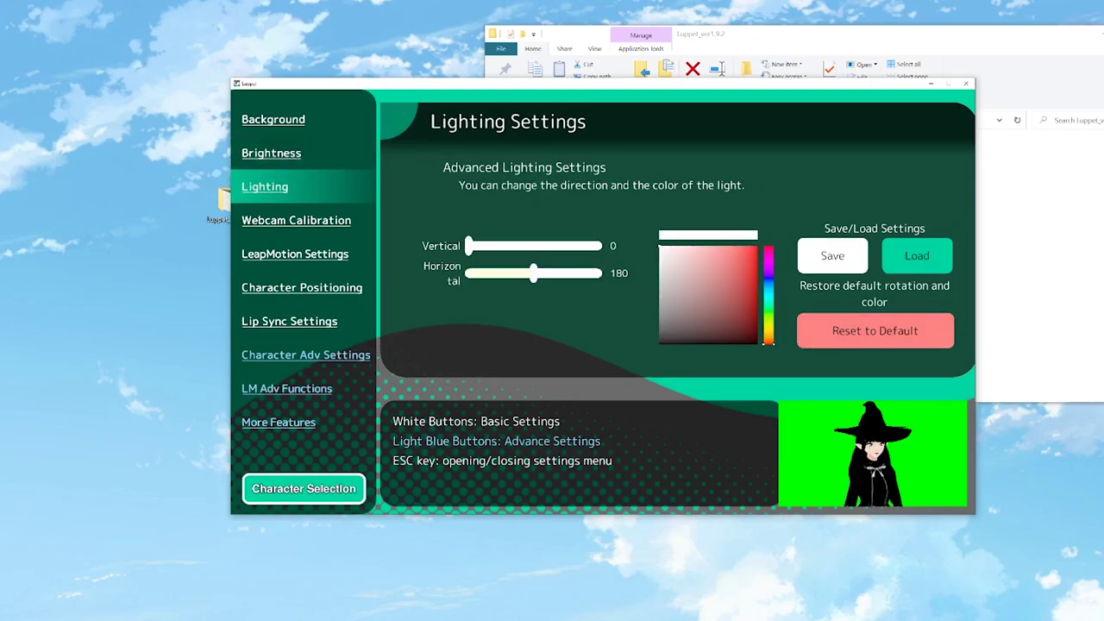
{"action": "left_click", "coordinate": [296, 221]}
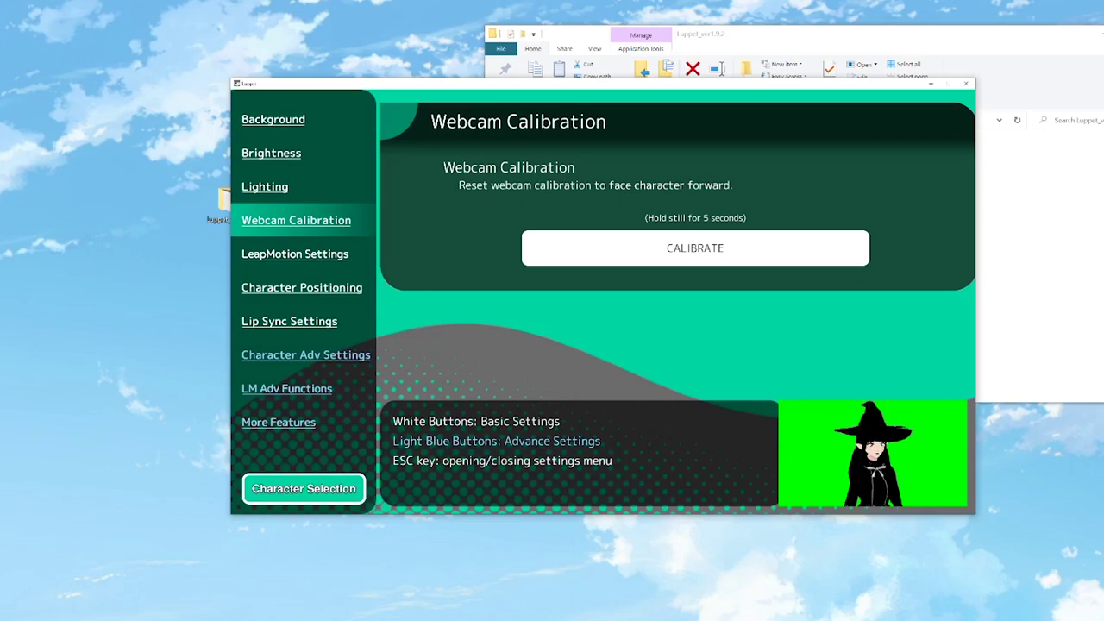
{"action": "left_click", "coordinate": [295, 255]}
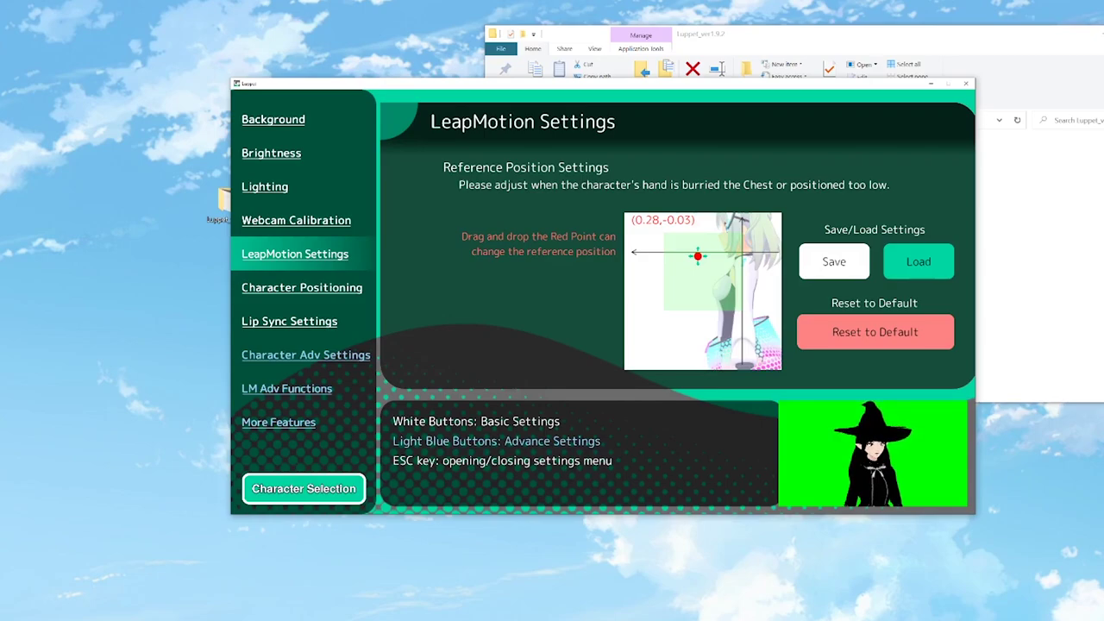
{"action": "left_click_drag", "start_coordinate": [697, 256], "coordinate": [700, 248]}
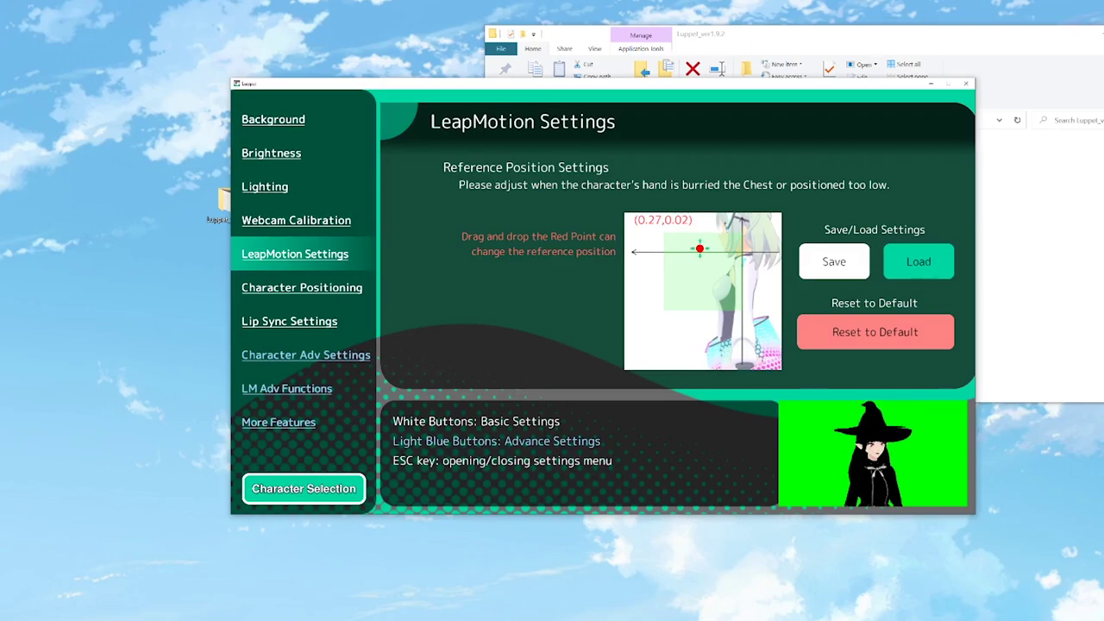
Step: Review the character positioning controls and switch lip sync to the voice-based mode
{"action": "left_click", "coordinate": [302, 287]}
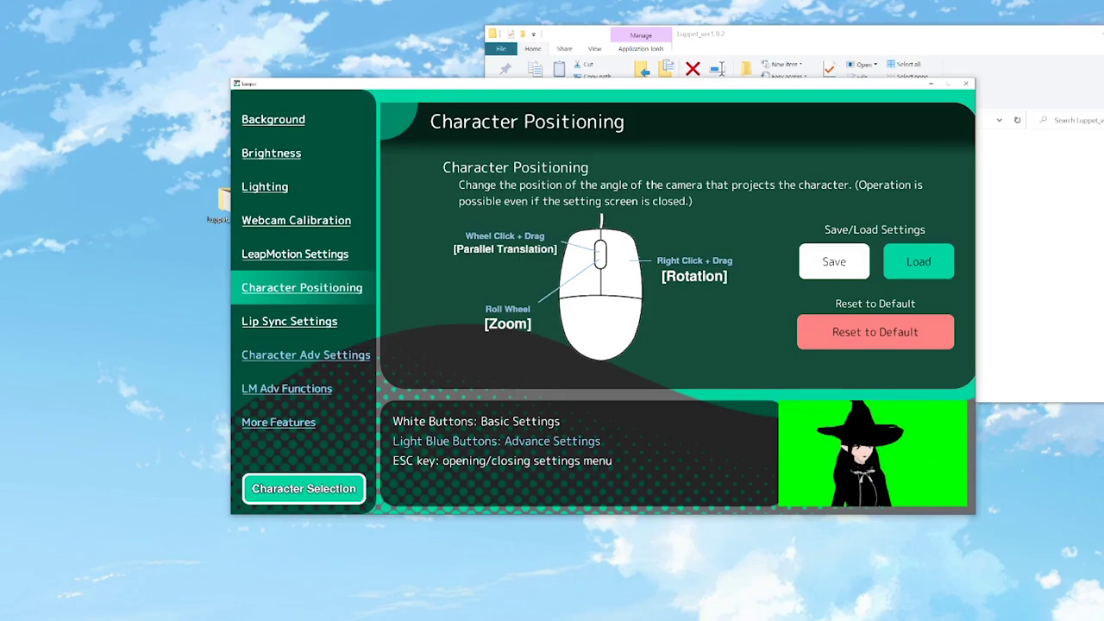
{"action": "left_click", "coordinate": [290, 322]}
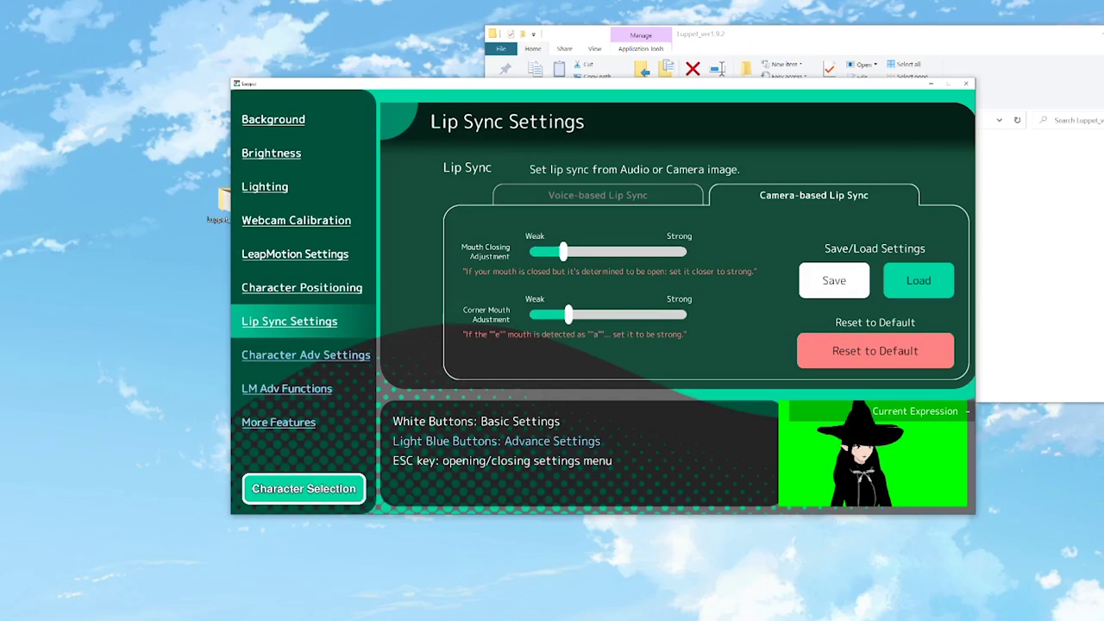
{"action": "left_click", "coordinate": [598, 196]}
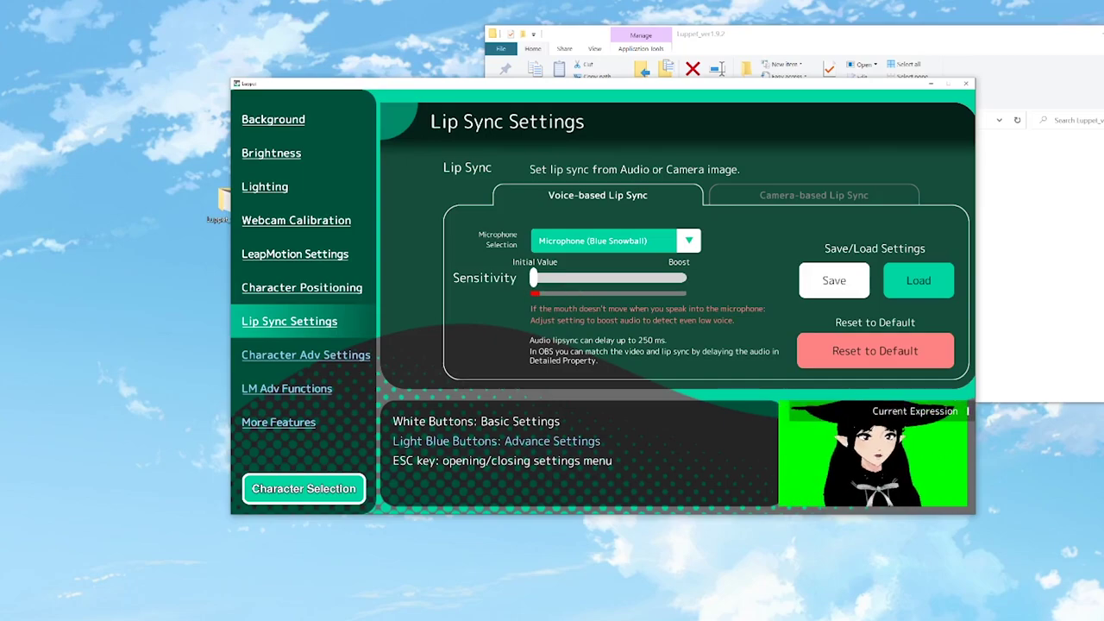
Step: Examine the character's shoulder angle correction and the advanced LeapMotion magnification settings
{"action": "left_click", "coordinate": [305, 355]}
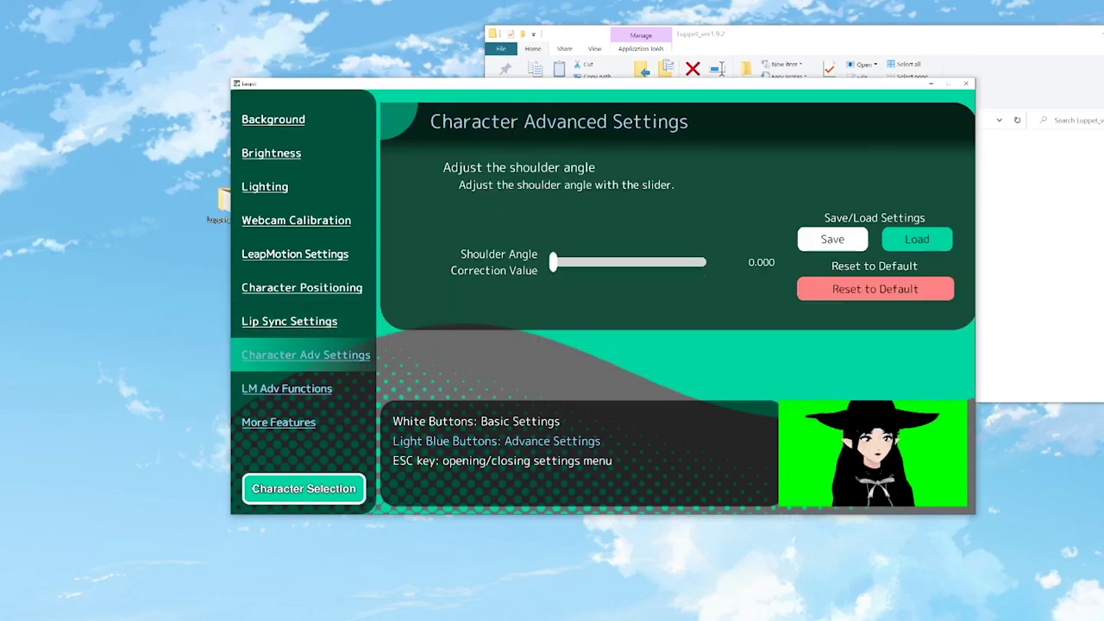
{"action": "mouse_move", "coordinate": [553, 263]}
{"action": "left_mouse_down"}
{"action": "mouse_move", "coordinate": [702, 262]}
{"action": "mouse_move", "coordinate": [553, 262]}
{"action": "left_mouse_up"}
{"action": "left_click", "coordinate": [287, 389]}
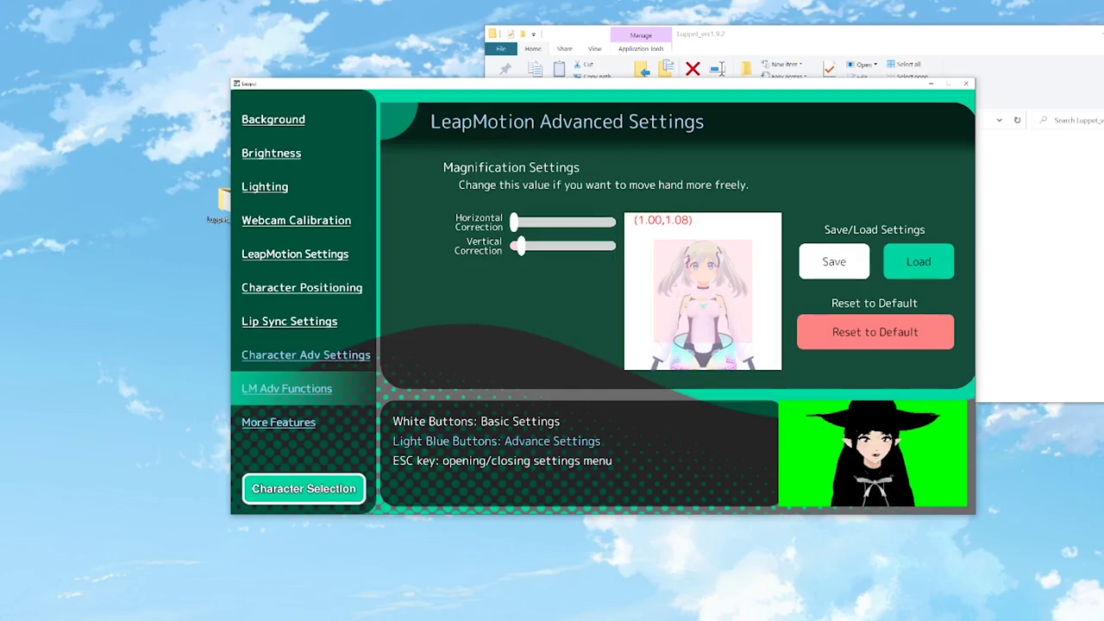
Step: Try the Rotate Camera 90 Degrees option among the additional features, and switch it back off
{"action": "left_click", "coordinate": [279, 423]}
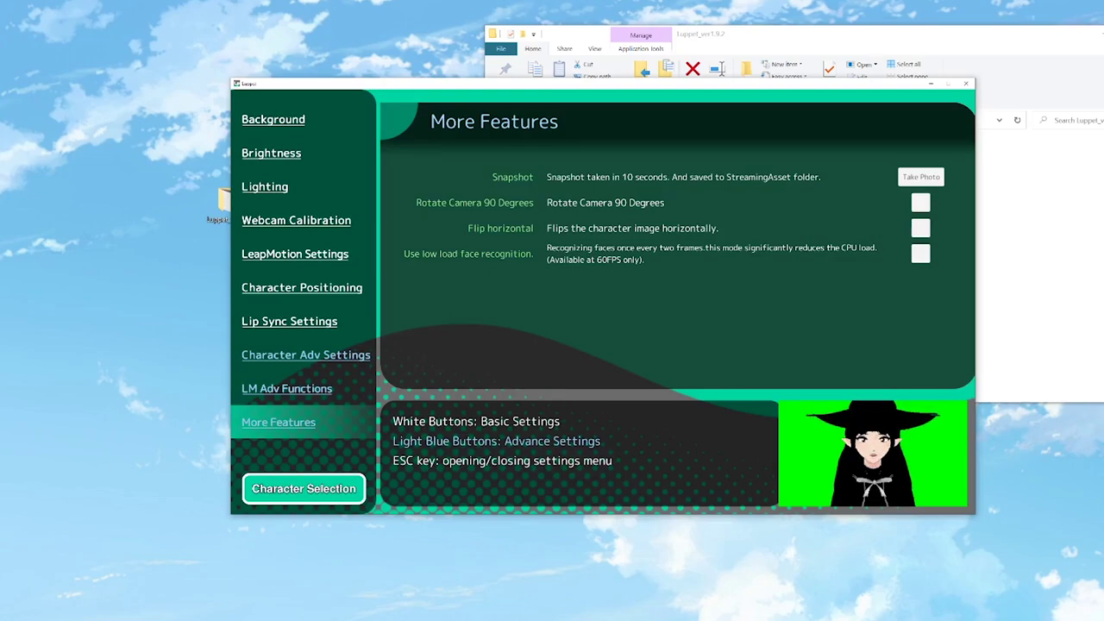
{"action": "left_click", "coordinate": [920, 203]}
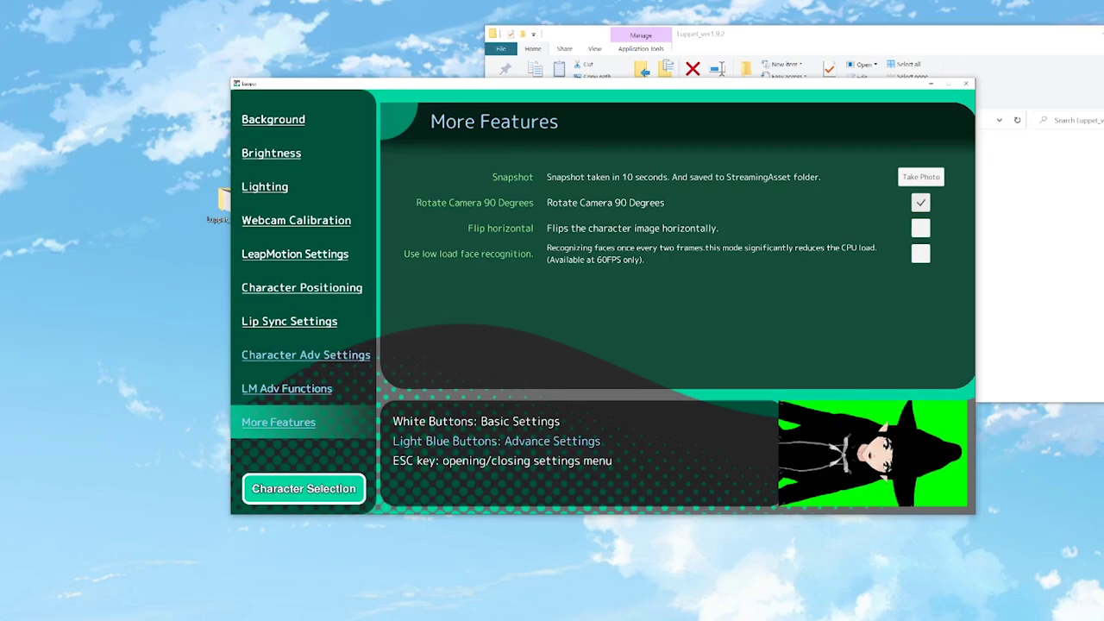
{"action": "left_click", "coordinate": [921, 201]}
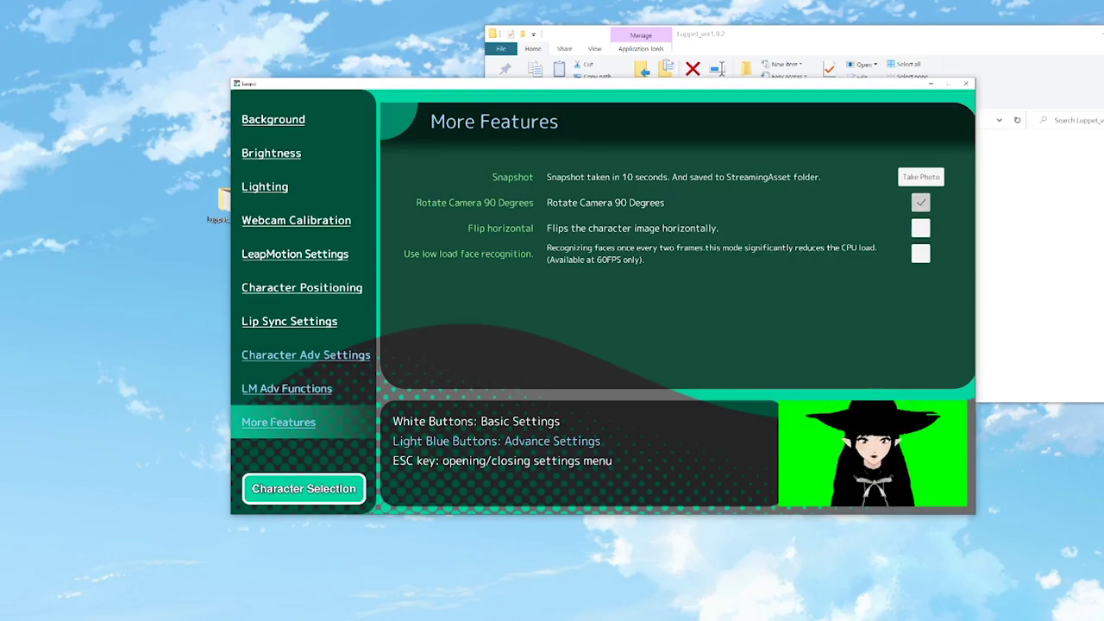
Step: Try the Flip horizontal and low load face recognition options, and switch both back off
{"action": "left_click", "coordinate": [920, 228]}
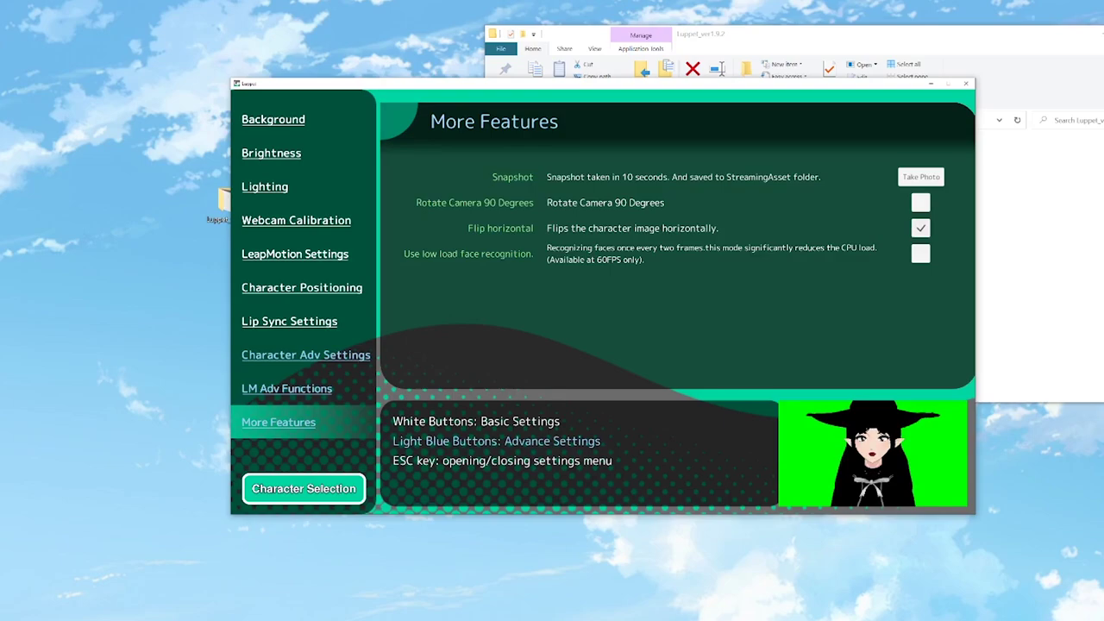
{"action": "left_click", "coordinate": [920, 228]}
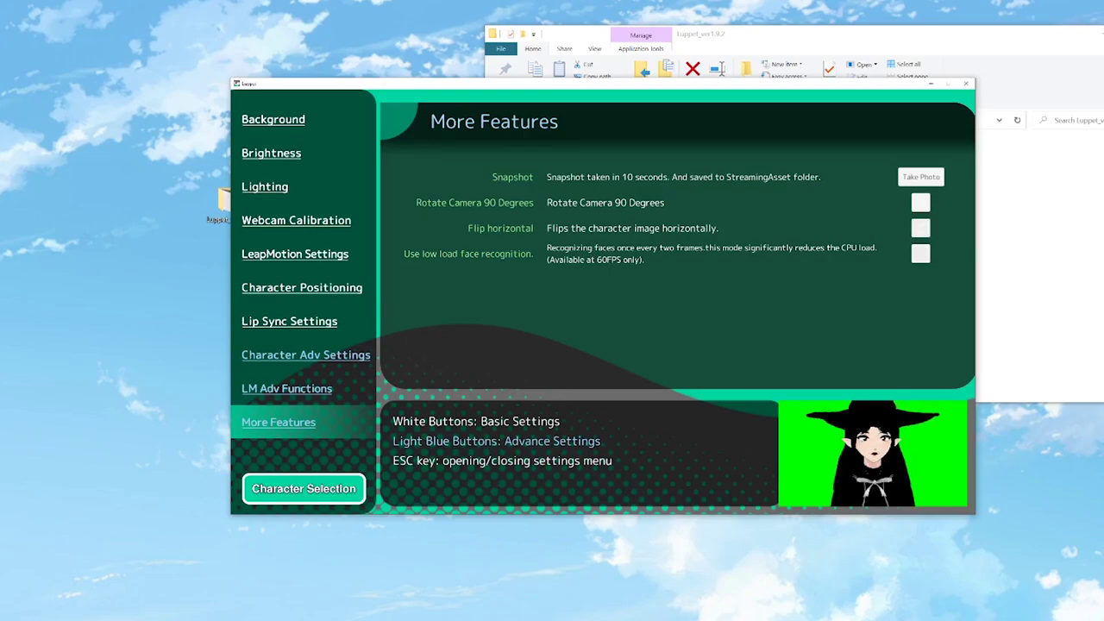
{"action": "left_click", "coordinate": [921, 254]}
{"action": "left_click", "coordinate": [921, 254]}
{"action": "left_click", "coordinate": [920, 228]}
{"action": "left_click", "coordinate": [920, 229]}
{"action": "left_click", "coordinate": [920, 228]}
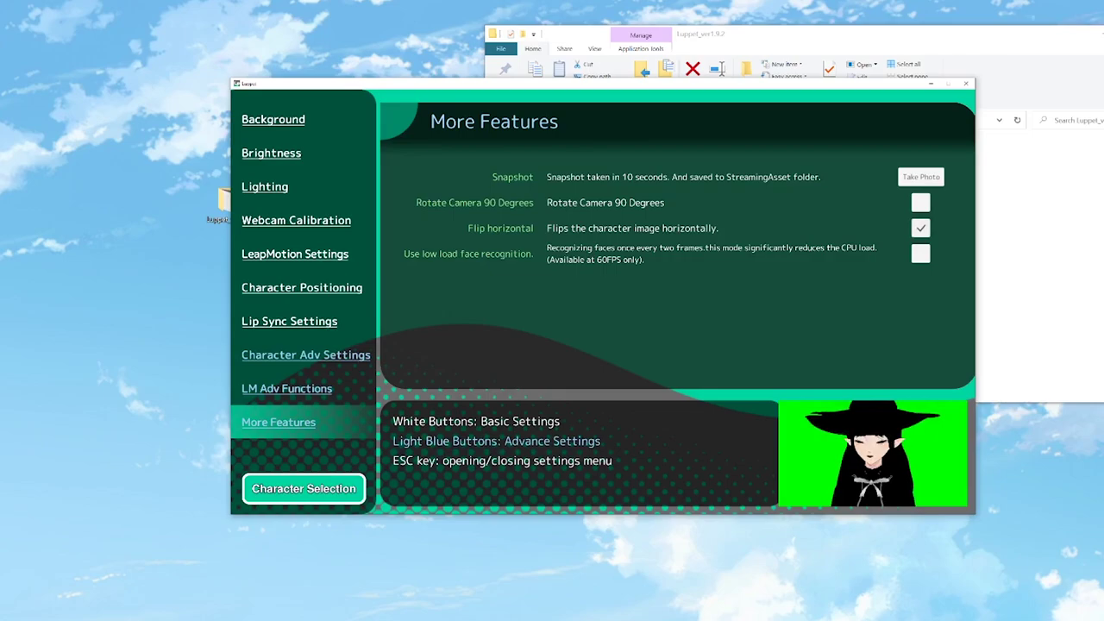
{"action": "left_click", "coordinate": [920, 228]}
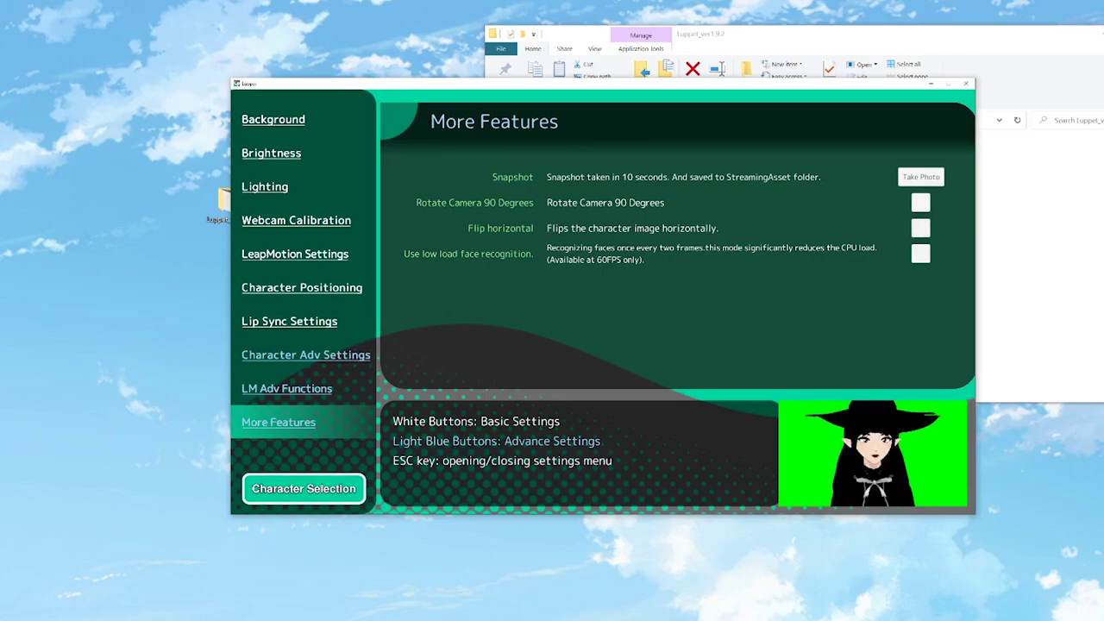
Step: Close the settings menu, move the Luppet window aside, and switch to Streamlabs OBS, placing it beside the avatar
{"action": "key", "text": "Escape"}
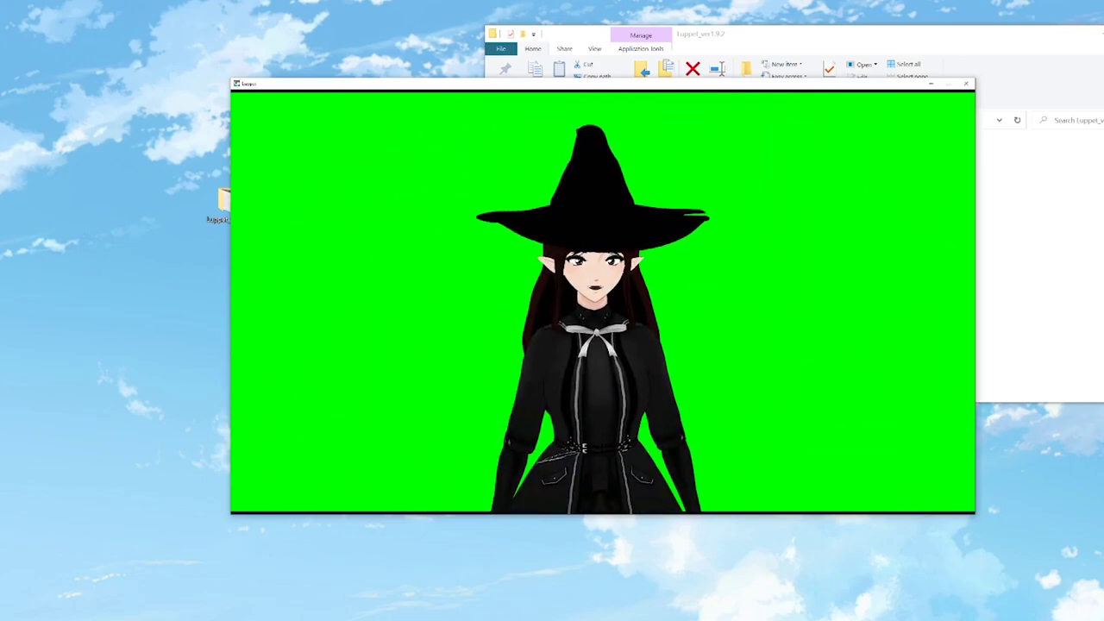
{"action": "left_click_drag", "start_coordinate": [737, 88], "coordinate": [991, 178]}
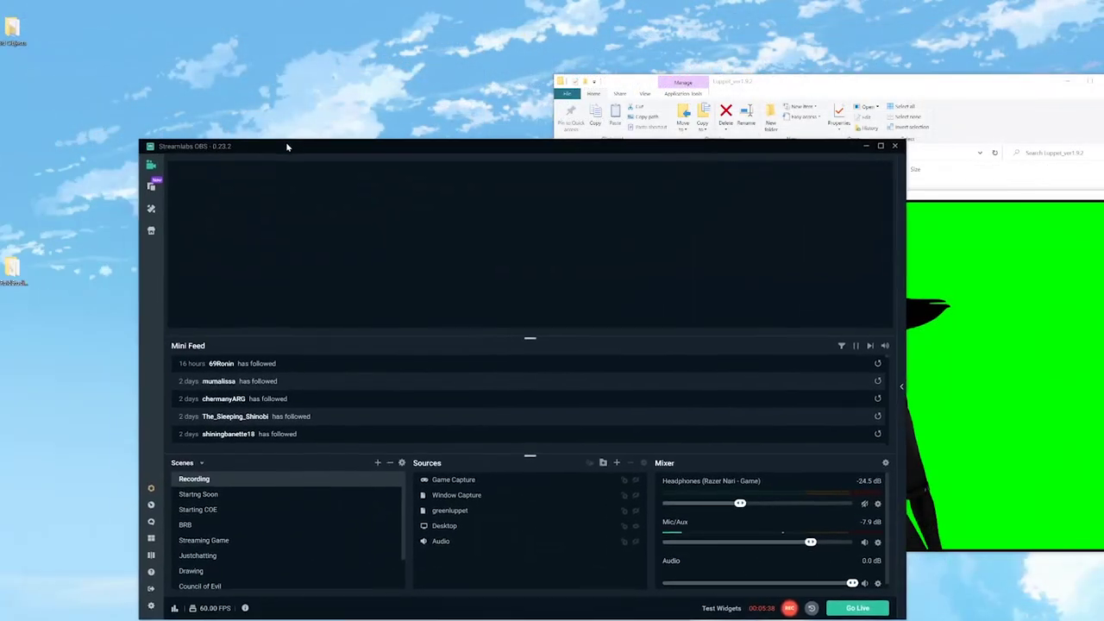
{"action": "left_click_drag", "start_coordinate": [287, 145], "coordinate": [146, 50]}
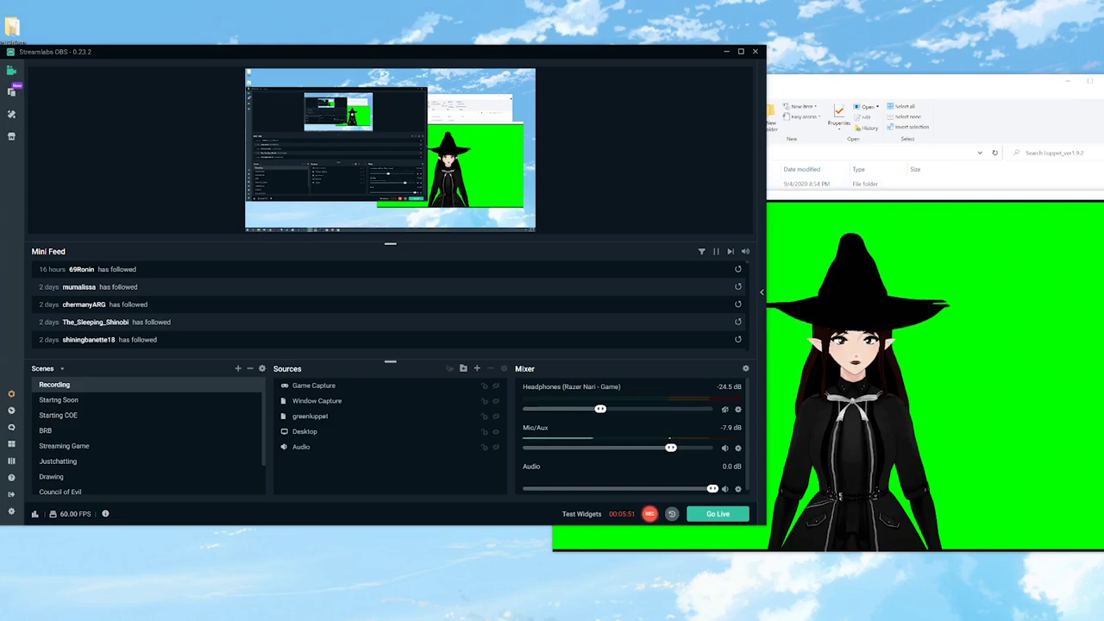
Step: Add a new Window Capture source named recordtest to the Recording scene
{"action": "scroll", "coordinate": [147, 435], "scroll_direction": "down", "scroll_amount": 1}
{"action": "scroll", "coordinate": [147, 435], "scroll_direction": "up", "scroll_amount": 1}
{"action": "scroll", "coordinate": [147, 435], "scroll_direction": "down", "scroll_amount": 1}
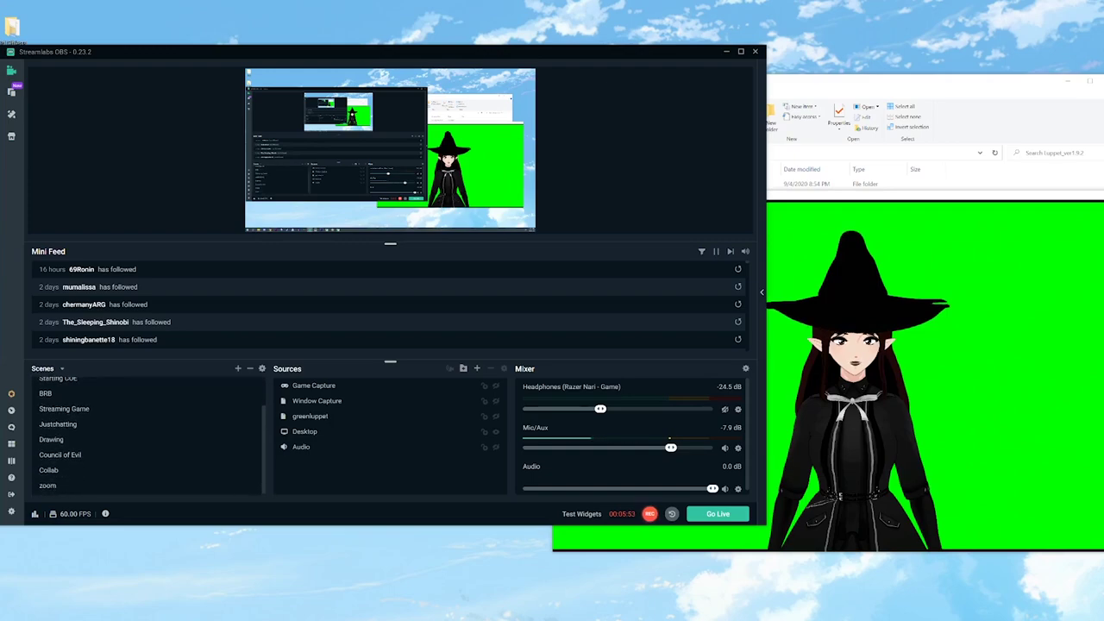
{"action": "scroll", "coordinate": [147, 436], "scroll_direction": "up", "scroll_amount": 1}
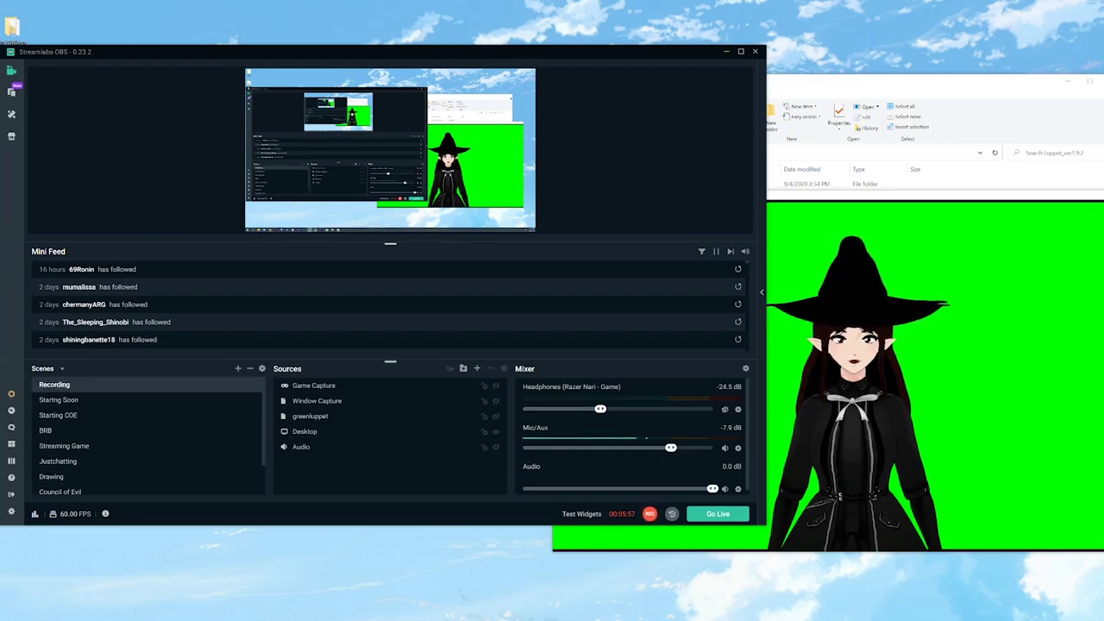
{"action": "left_click", "coordinate": [477, 369]}
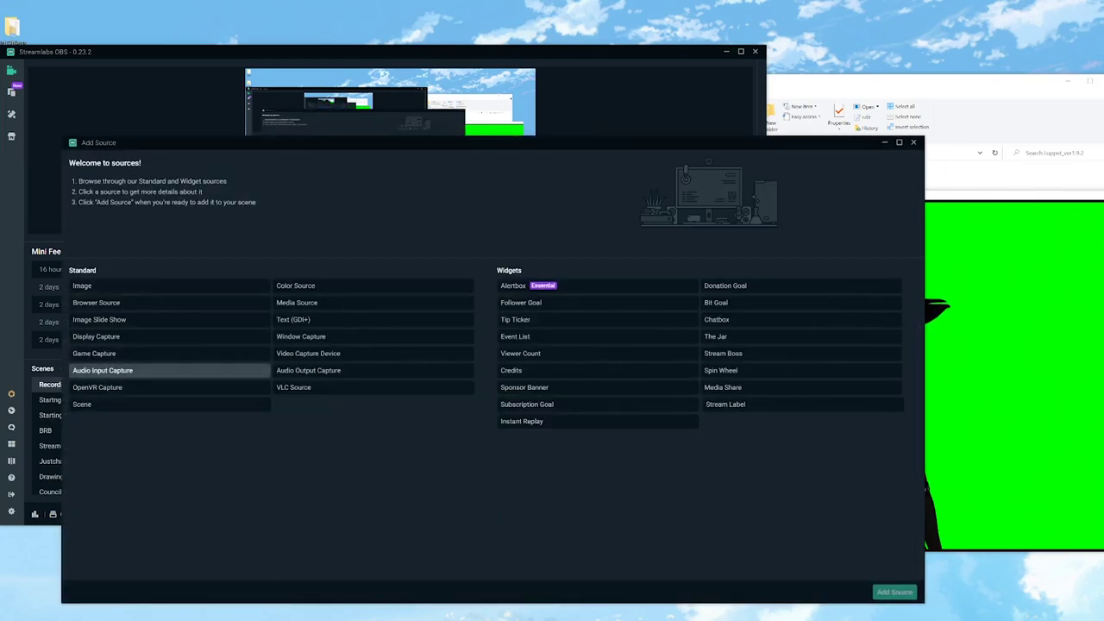
{"action": "left_click", "coordinate": [332, 337]}
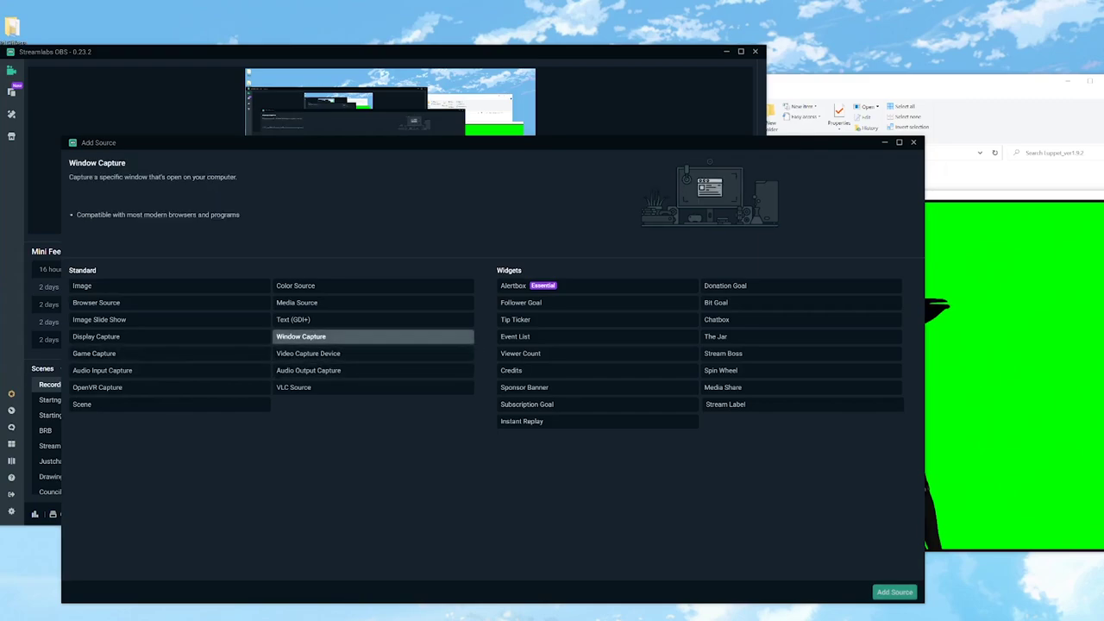
{"action": "left_click", "coordinate": [895, 592]}
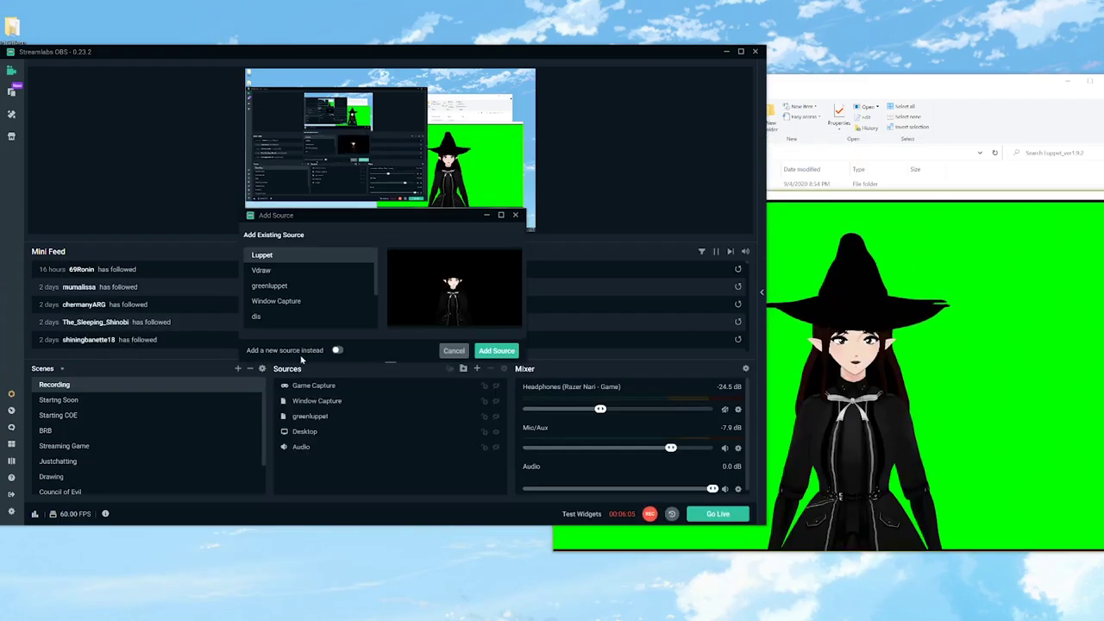
{"action": "left_click", "coordinate": [337, 352]}
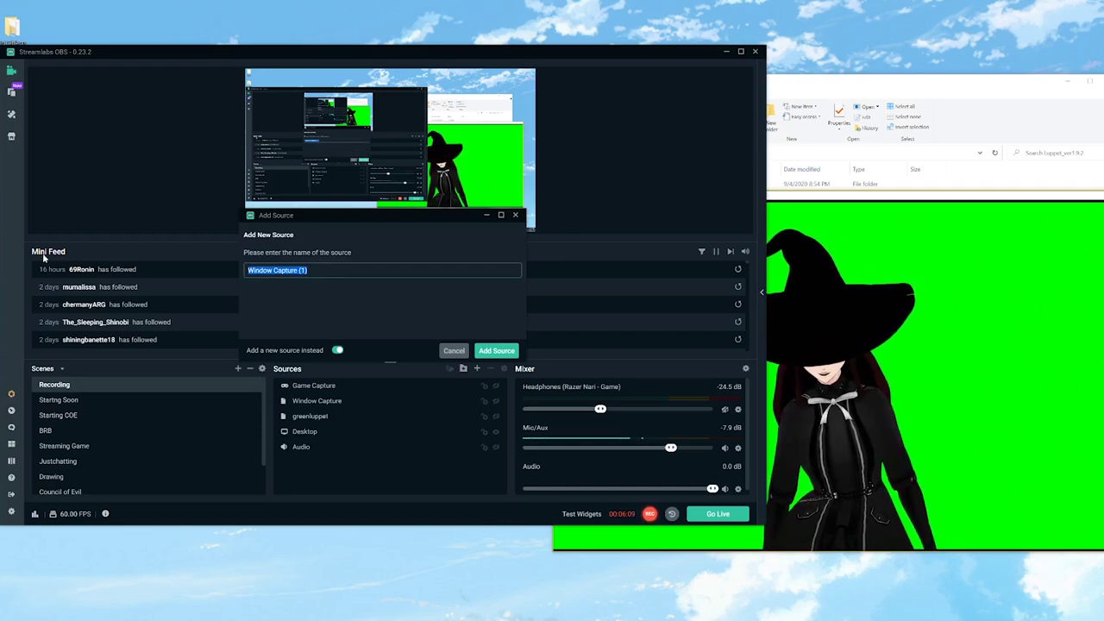
{"action": "type", "text": "recordtest"}
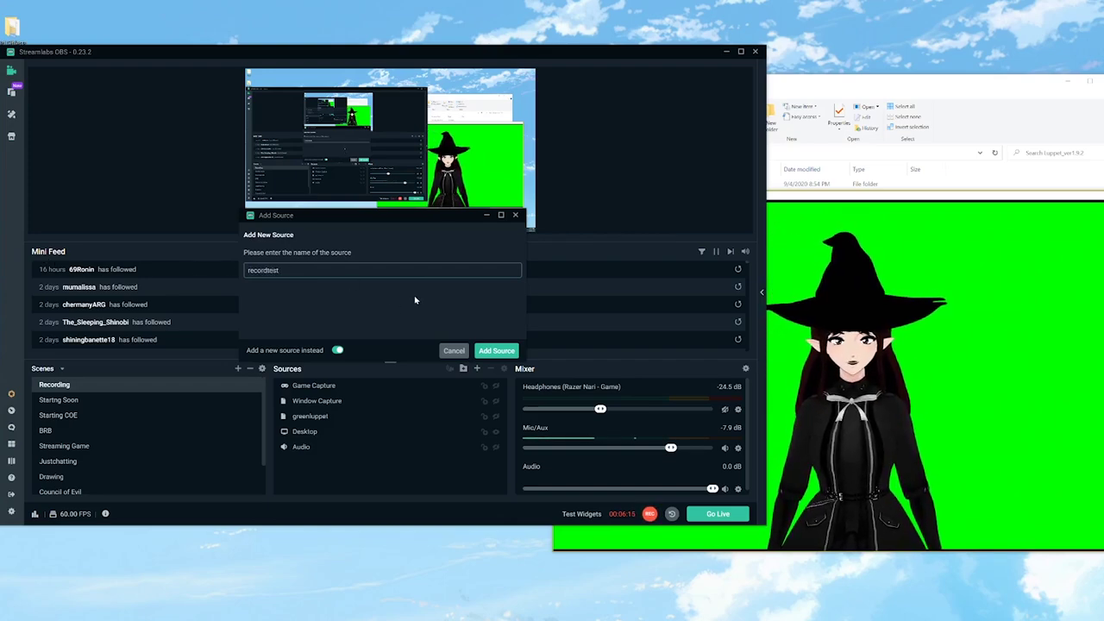
{"action": "left_click", "coordinate": [480, 353]}
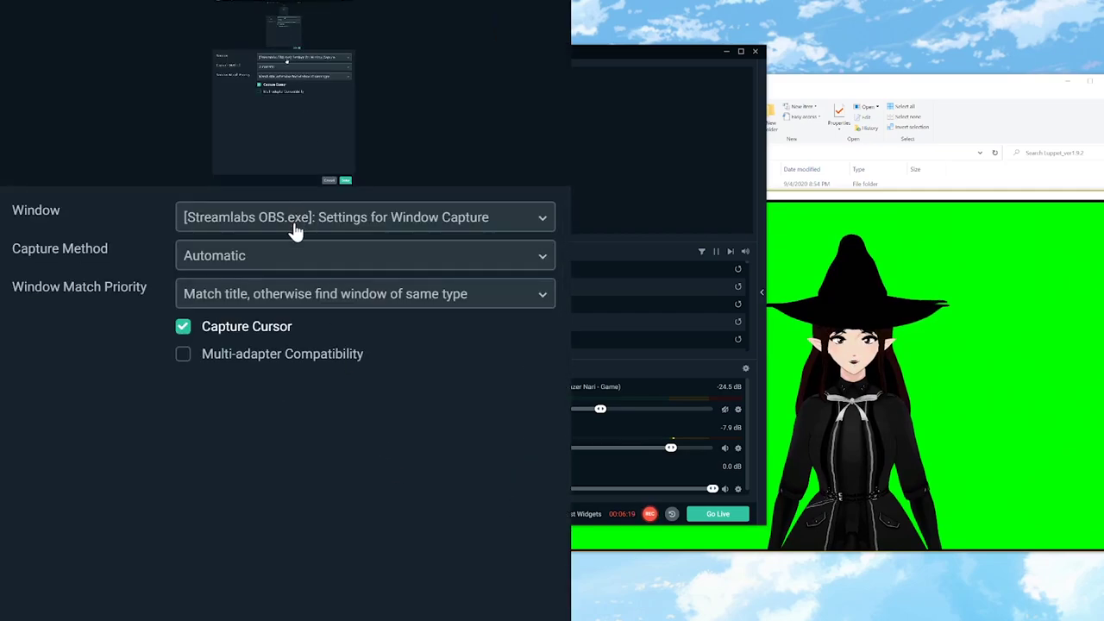
Step: Set the recordtest source to capture the [Luppet.exe]: Luppet window using the Windows Graphics Capture method
{"action": "left_click", "coordinate": [293, 220]}
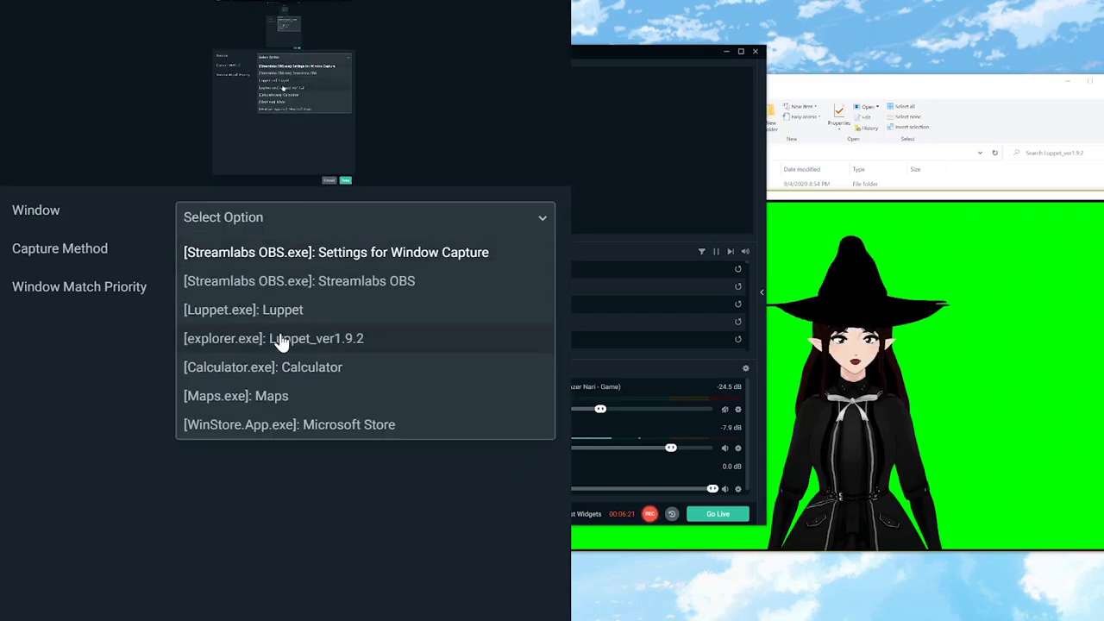
{"action": "left_click", "coordinate": [283, 310]}
{"action": "left_click", "coordinate": [285, 258]}
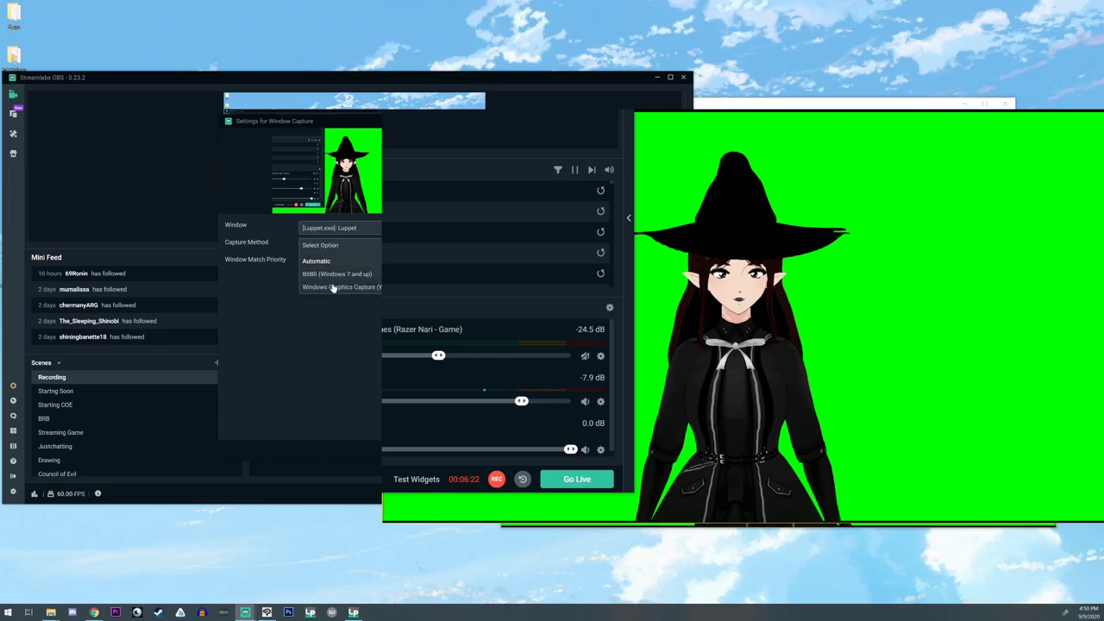
{"action": "left_click", "coordinate": [333, 286]}
{"action": "left_click", "coordinate": [338, 246]}
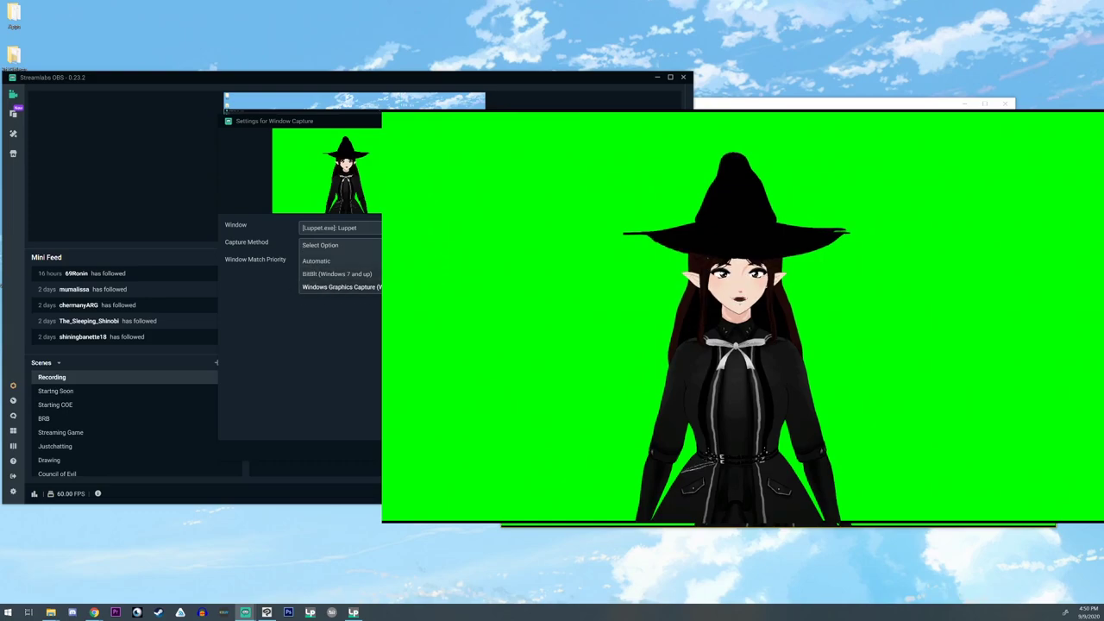
{"action": "left_click", "coordinate": [328, 298]}
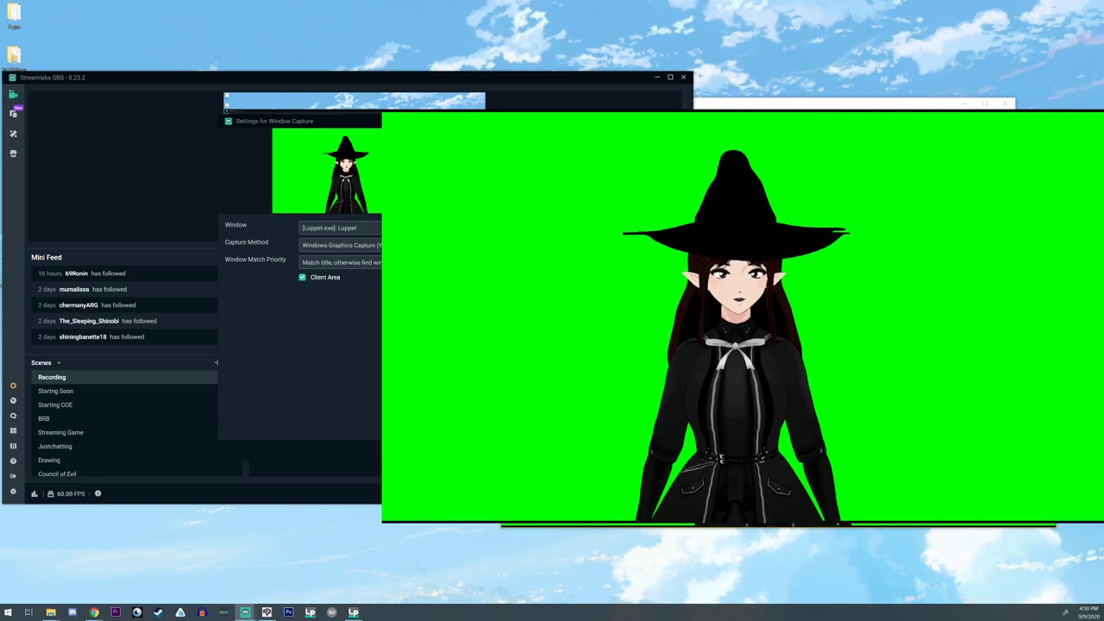
{"action": "left_click", "coordinate": [456, 450]}
Step: Resize the recordtest capture and reposition it over the desktop image in the preview
{"action": "left_click_drag", "start_coordinate": [377, 163], "coordinate": [376, 186]}
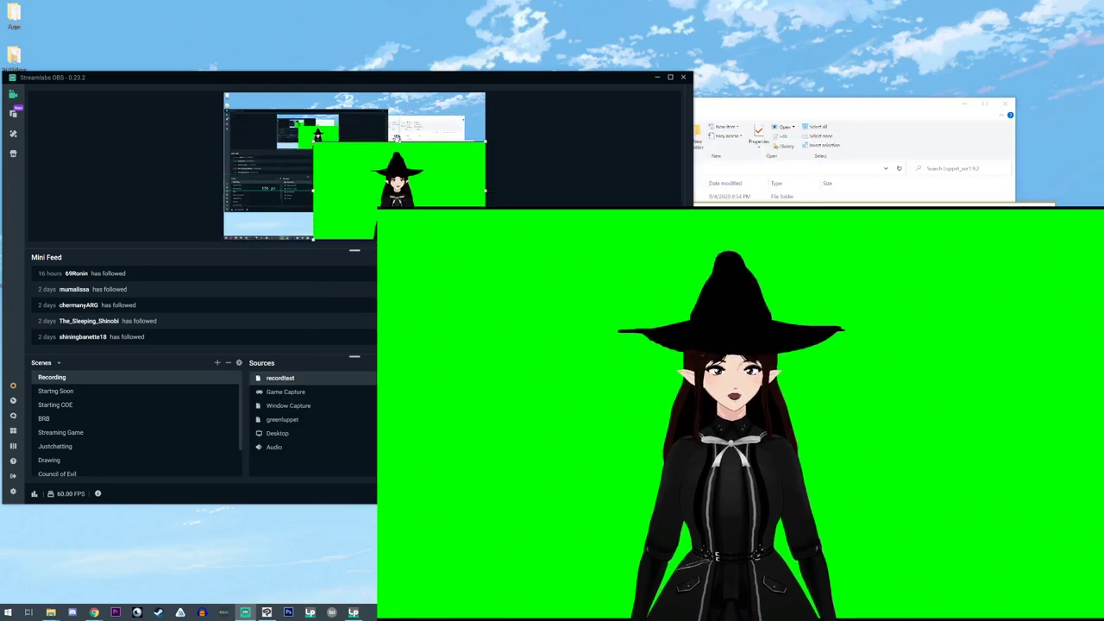
{"action": "left_click_drag", "start_coordinate": [399, 141], "coordinate": [399, 98]}
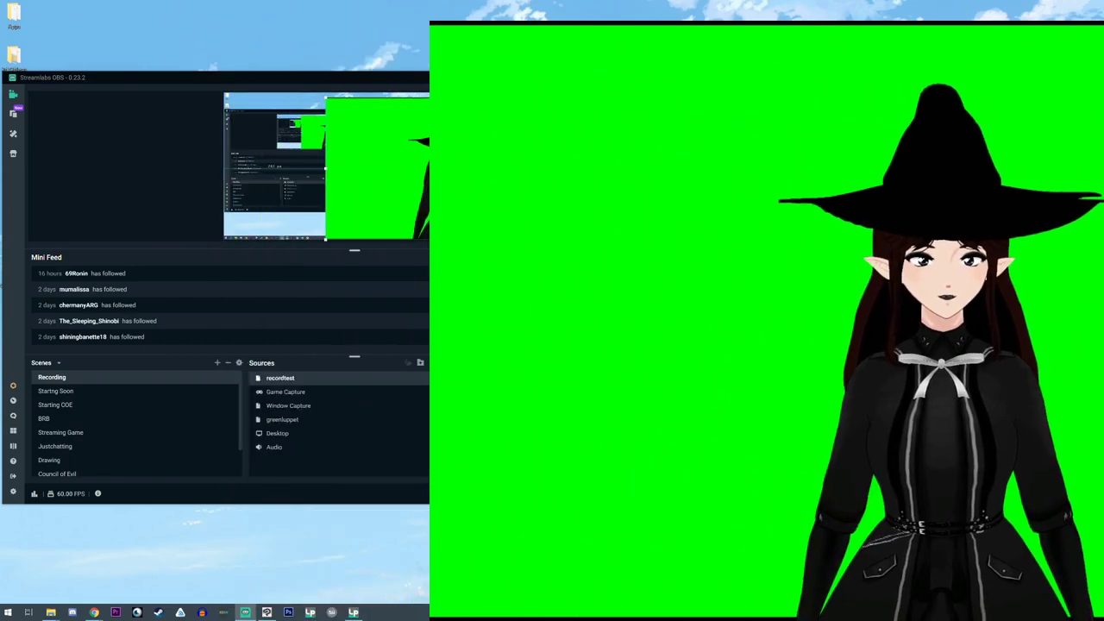
{"action": "left_click_drag", "start_coordinate": [326, 98], "coordinate": [391, 135]}
{"action": "left_click_drag", "start_coordinate": [422, 183], "coordinate": [404, 191]}
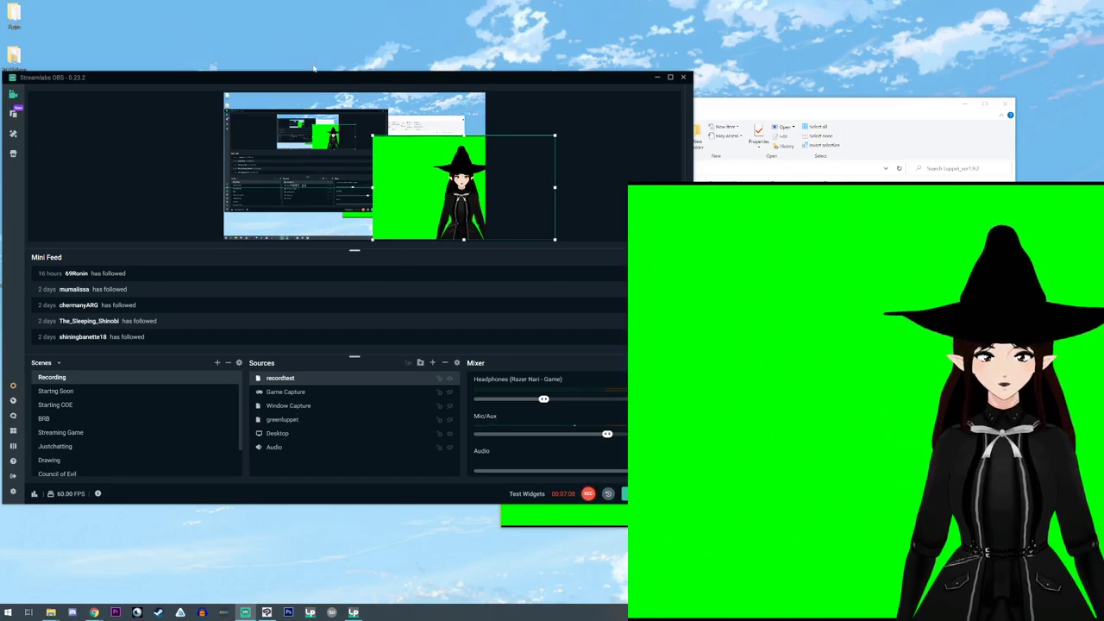
Step: Maximize the Streamlabs OBS window and move the recordtest capture to the upper-left area of the scene canvas
{"action": "left_click_drag", "start_coordinate": [353, 250], "coordinate": [353, 216]}
{"action": "left_click", "coordinate": [670, 77]}
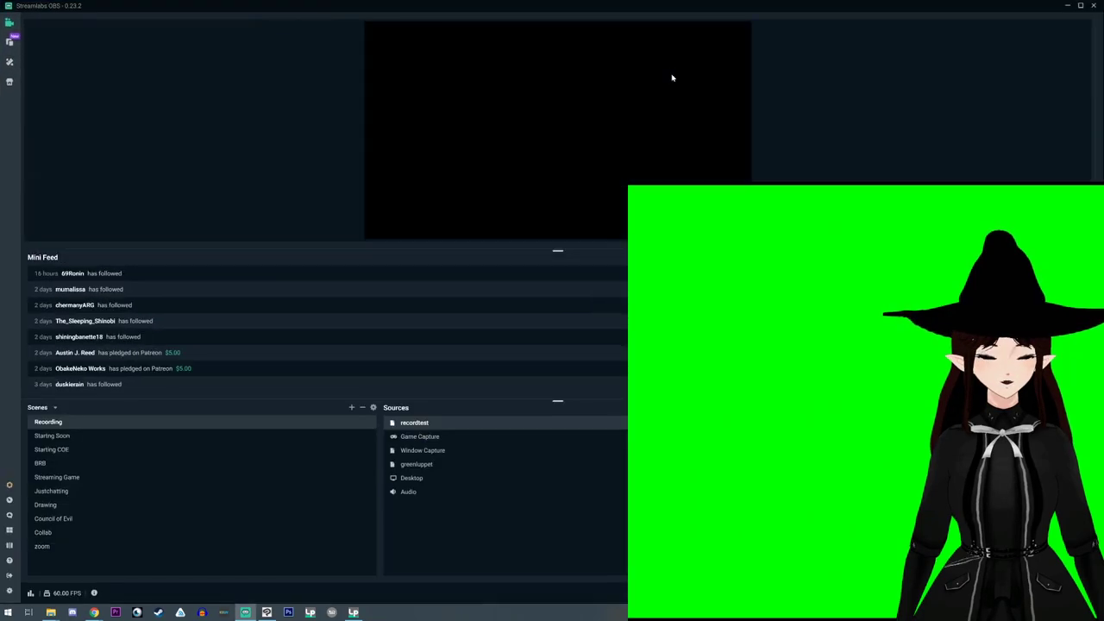
{"action": "left_click_drag", "start_coordinate": [649, 164], "coordinate": [426, 95]}
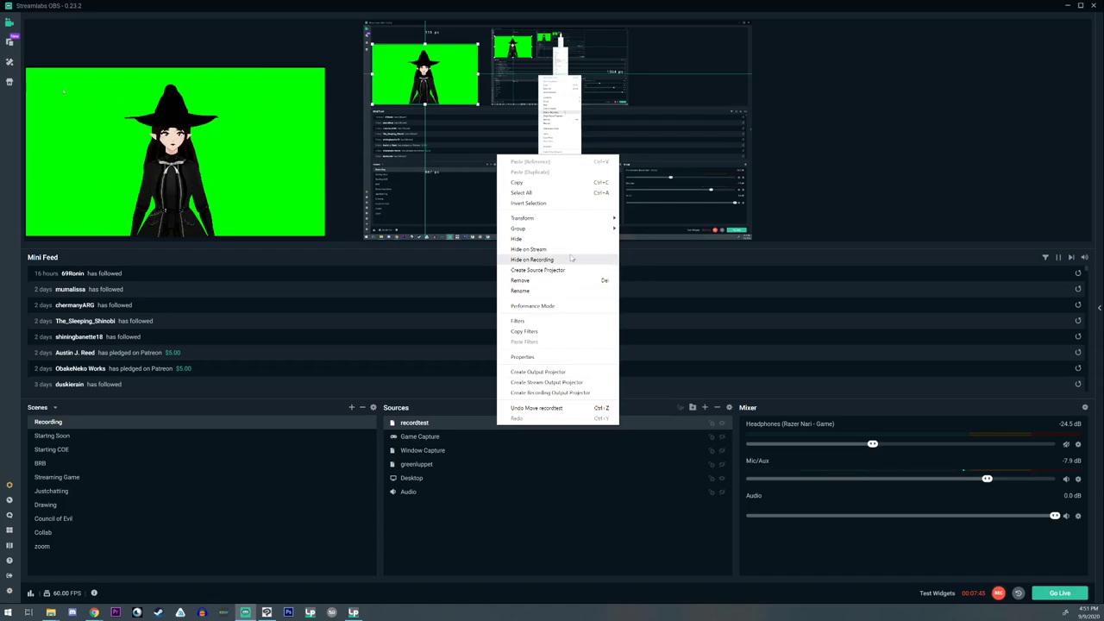
Step: Add a Chroma Key filter to the recordtest source, keeping the filter name Chroma Key
{"action": "left_click", "coordinate": [533, 321]}
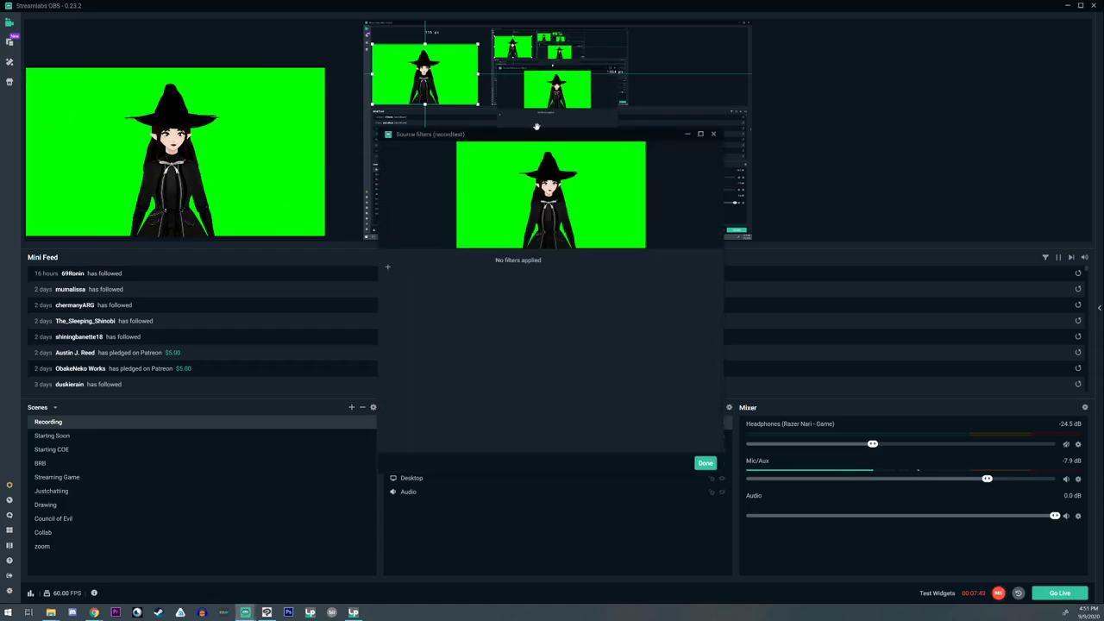
{"action": "left_click_drag", "start_coordinate": [451, 138], "coordinate": [495, 179]}
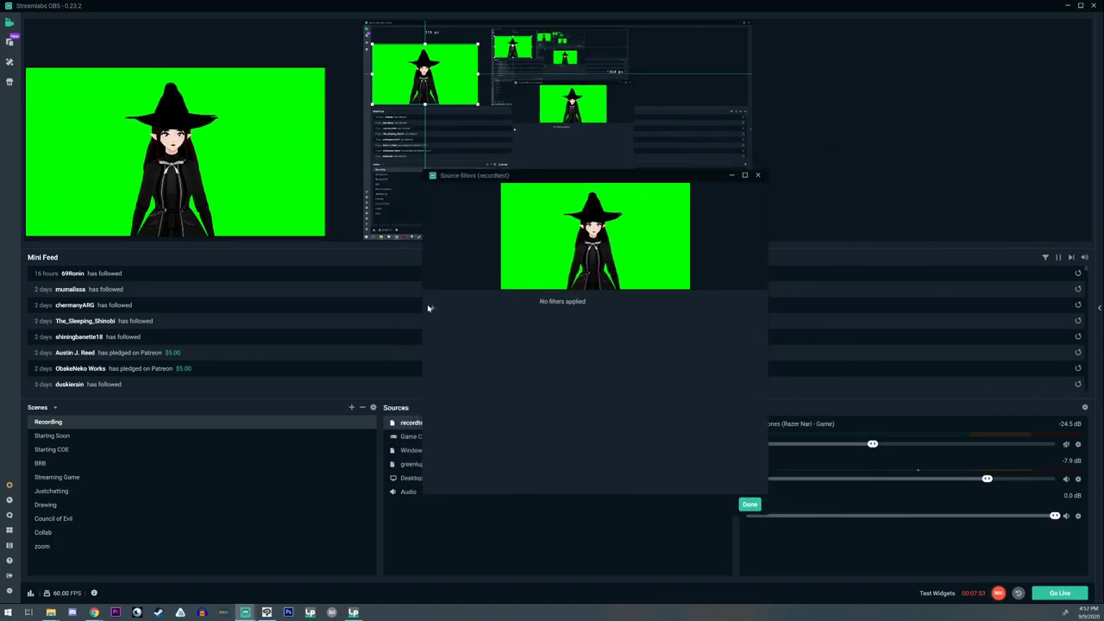
{"action": "left_click", "coordinate": [433, 309]}
{"action": "left_click", "coordinate": [481, 253]}
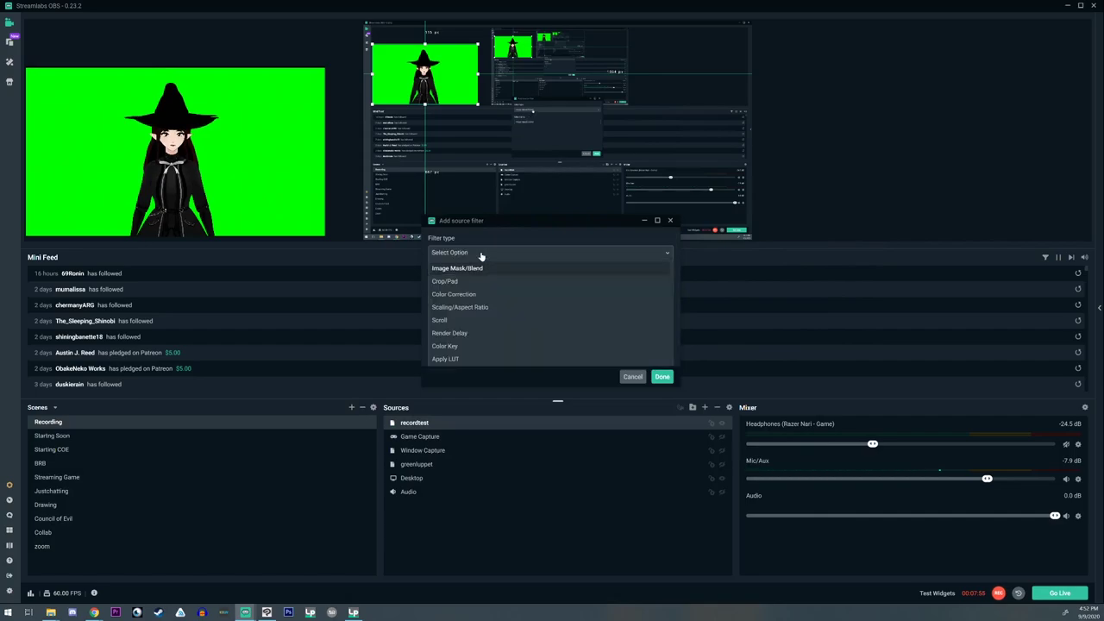
{"action": "scroll", "coordinate": [509, 325], "scroll_direction": "down", "scroll_amount": 1}
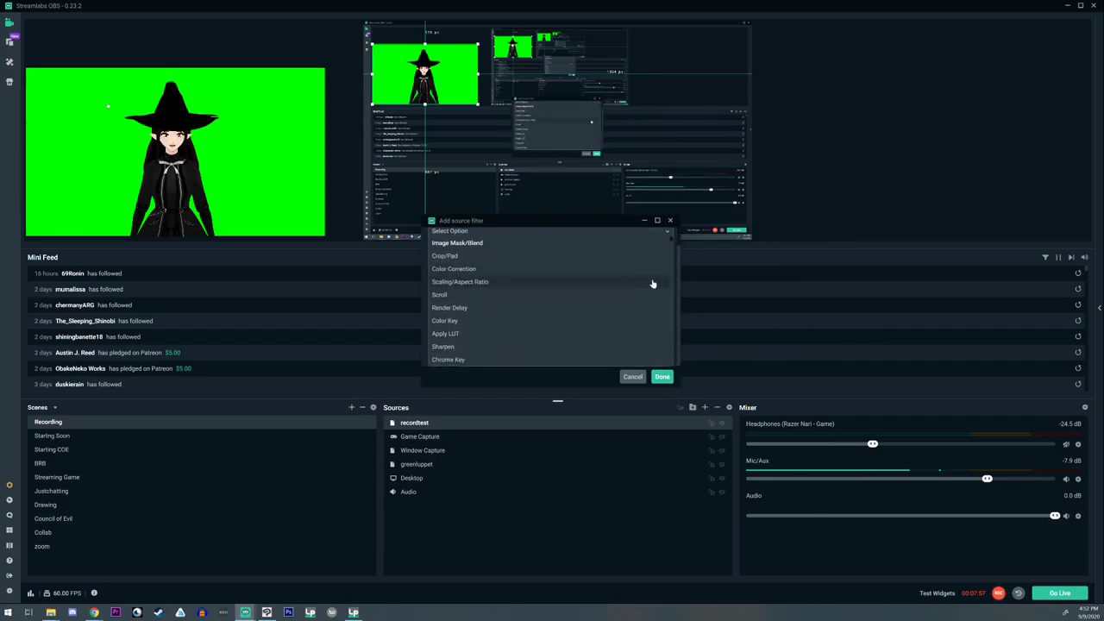
{"action": "left_click", "coordinate": [437, 361]}
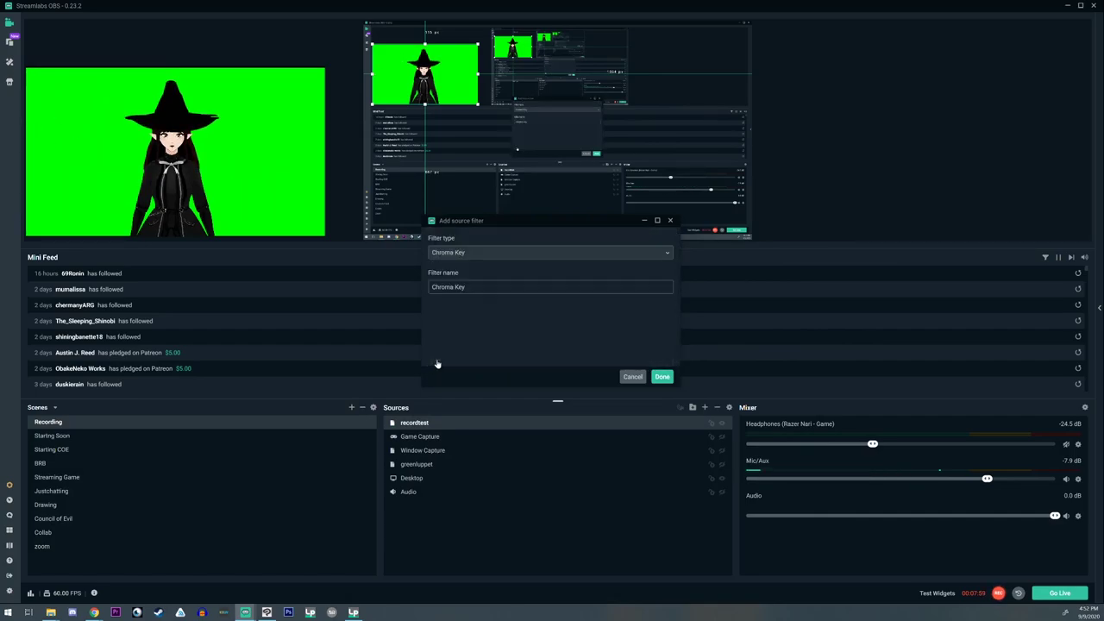
{"action": "left_click", "coordinate": [663, 377]}
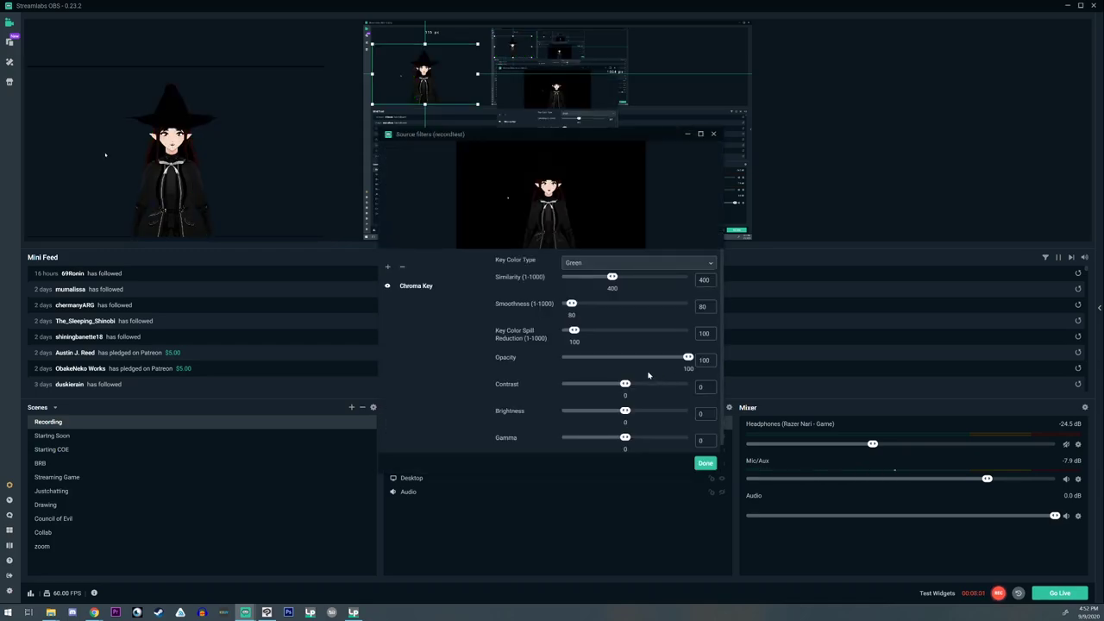
Step: Set the Chroma Key filter's key color type to Custom with pure green as the key color, and finish the filter settings
{"action": "left_click", "coordinate": [637, 264]}
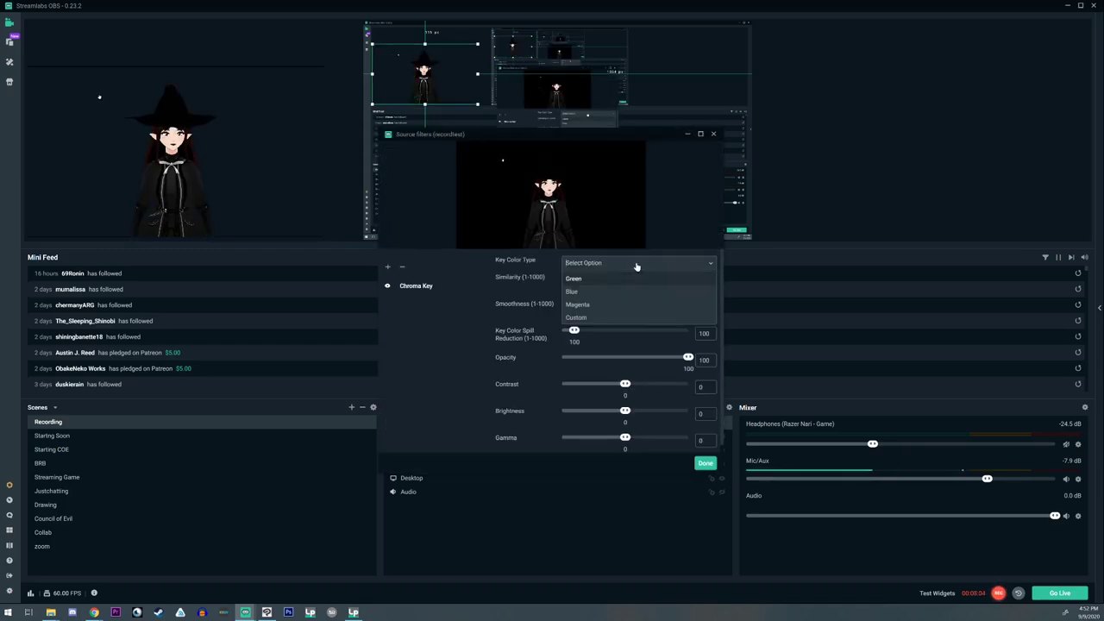
{"action": "left_click", "coordinate": [576, 318]}
{"action": "left_click", "coordinate": [644, 281]}
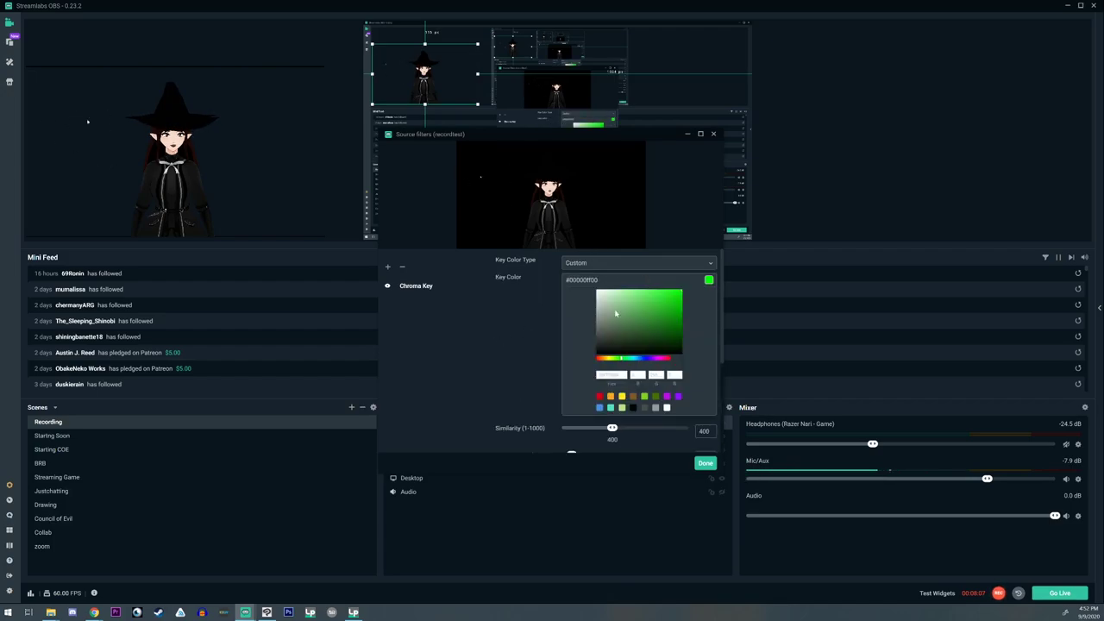
{"action": "left_click", "coordinate": [592, 263]}
{"action": "left_click", "coordinate": [715, 262]}
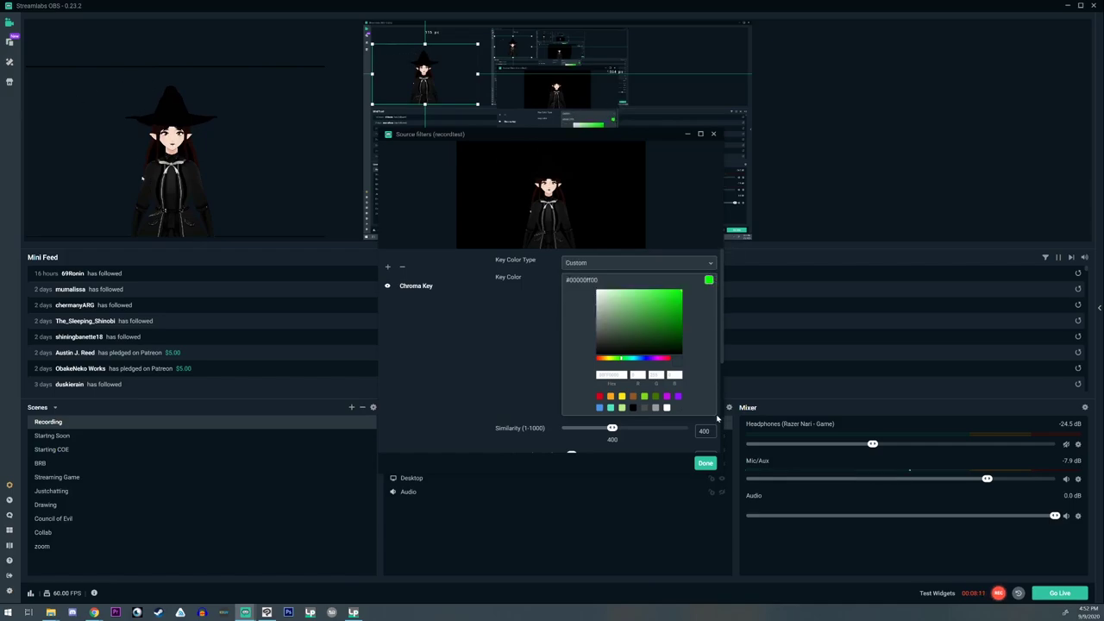
{"action": "left_click", "coordinate": [608, 281]}
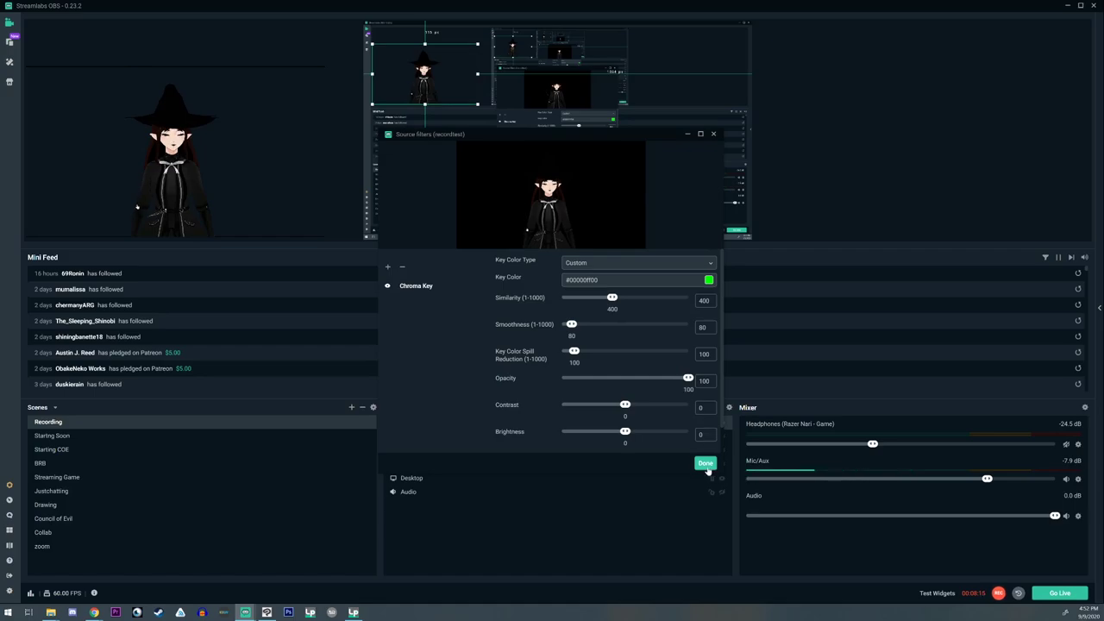
{"action": "left_click", "coordinate": [706, 464]}
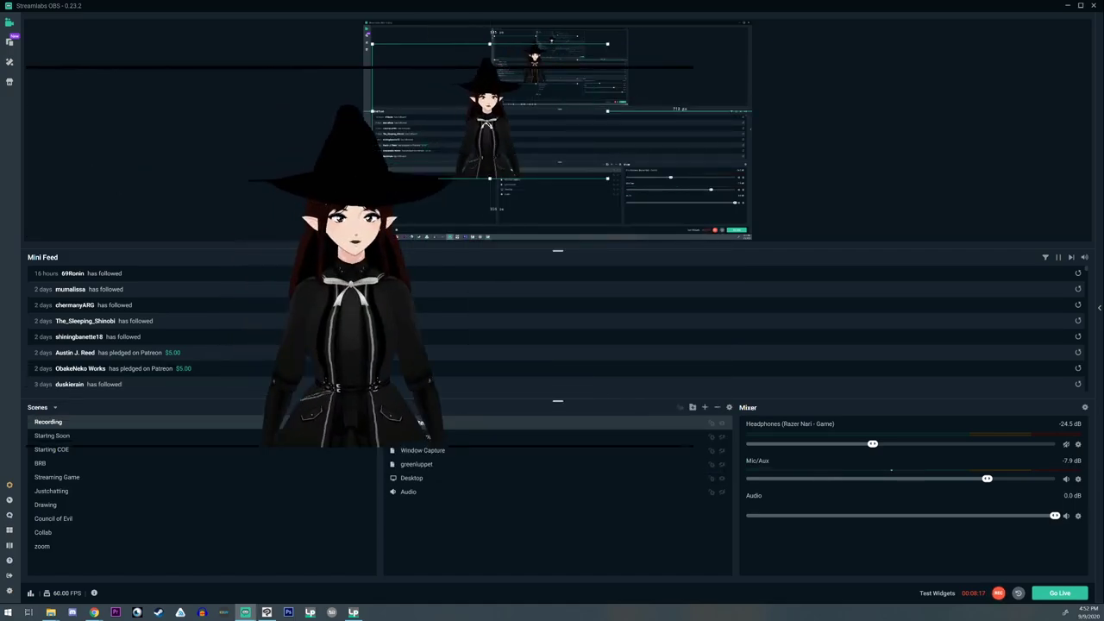
Step: Scale the recordtest capture down slightly and move the avatar to the lower-right corner of the scene canvas
{"action": "left_click_drag", "start_coordinate": [607, 179], "coordinate": [589, 168]}
{"action": "left_click_drag", "start_coordinate": [473, 123], "coordinate": [715, 198]}
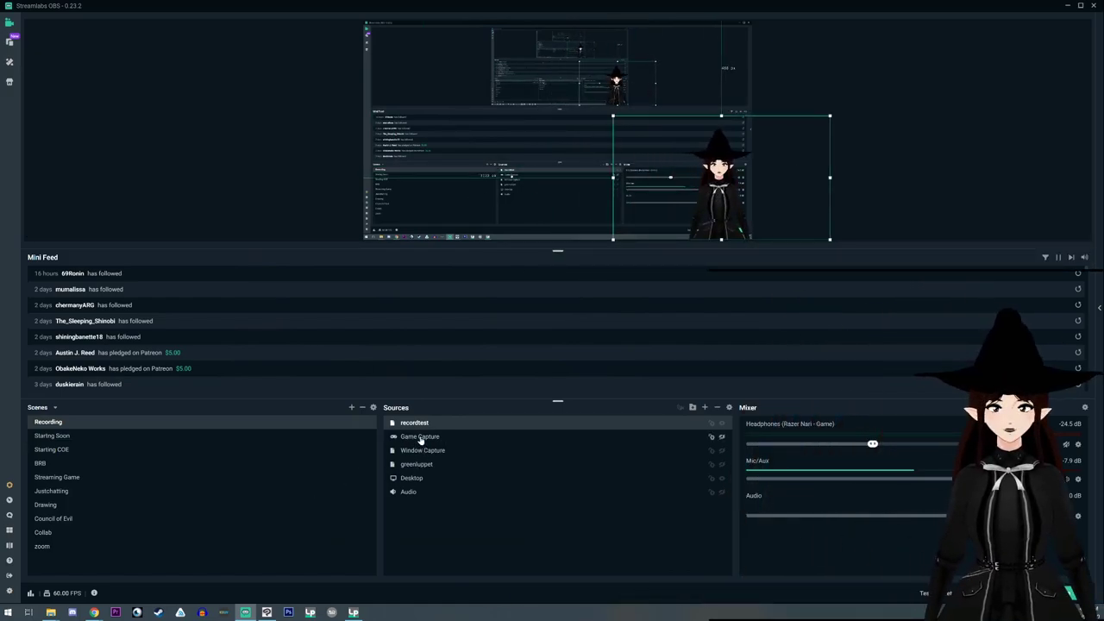
Step: Add the existing Game Capture source to the Recording scene
{"action": "left_click", "coordinate": [705, 407]}
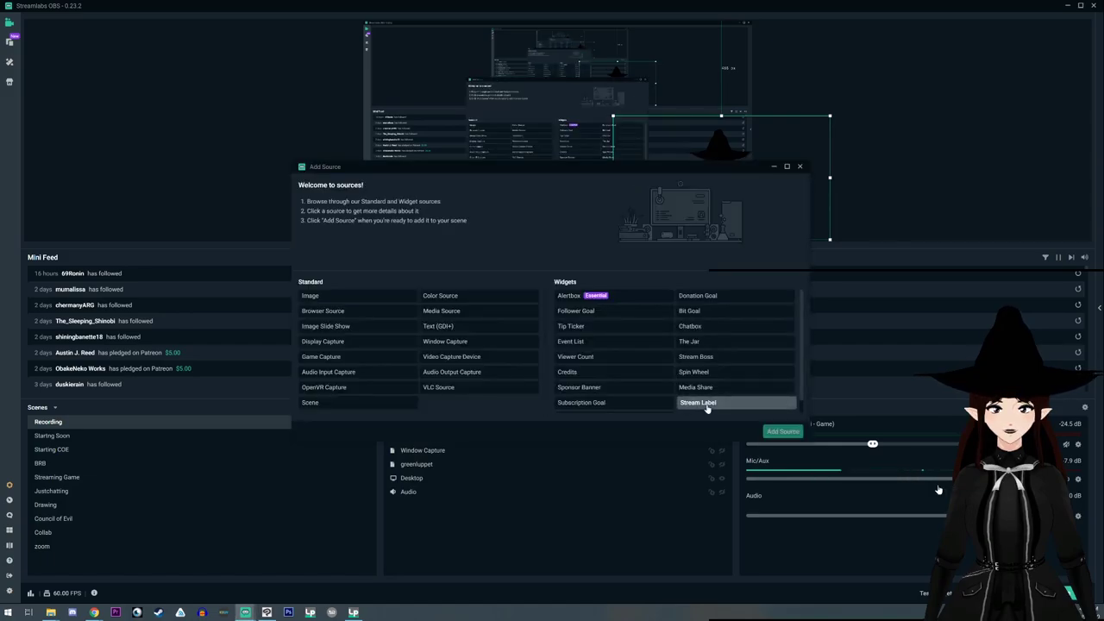
{"action": "left_click", "coordinate": [324, 359]}
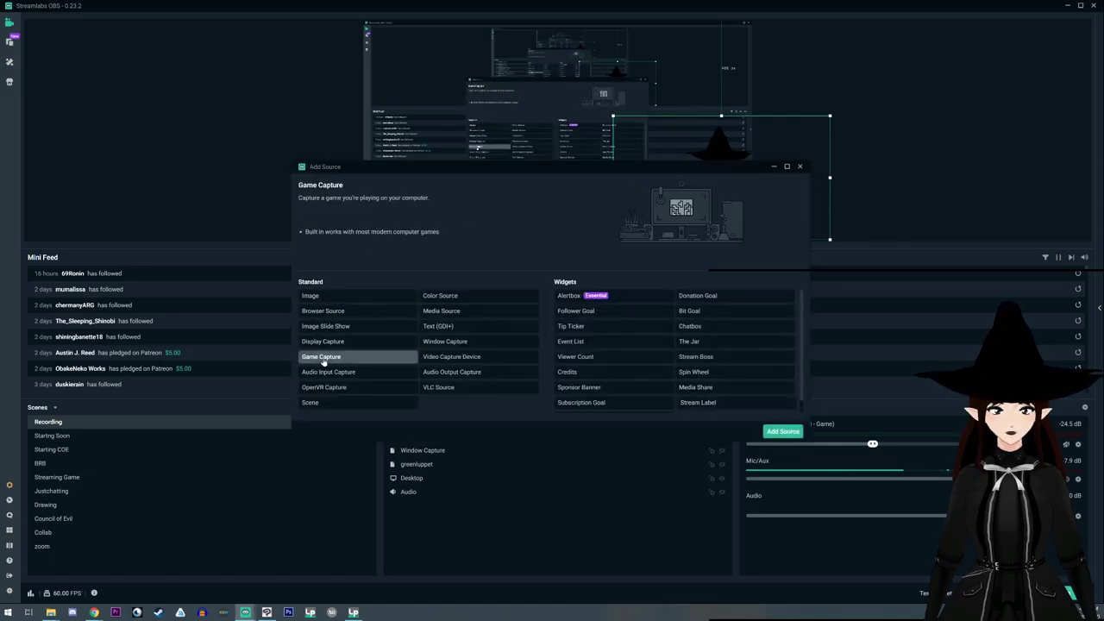
{"action": "left_click", "coordinate": [784, 432]}
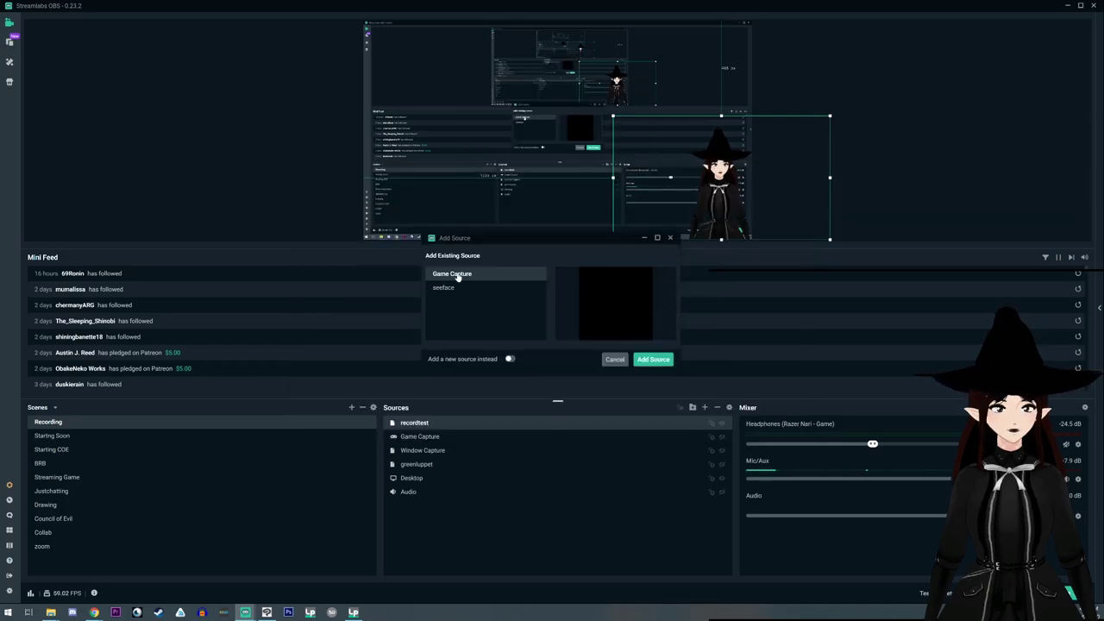
{"action": "left_click", "coordinate": [647, 361]}
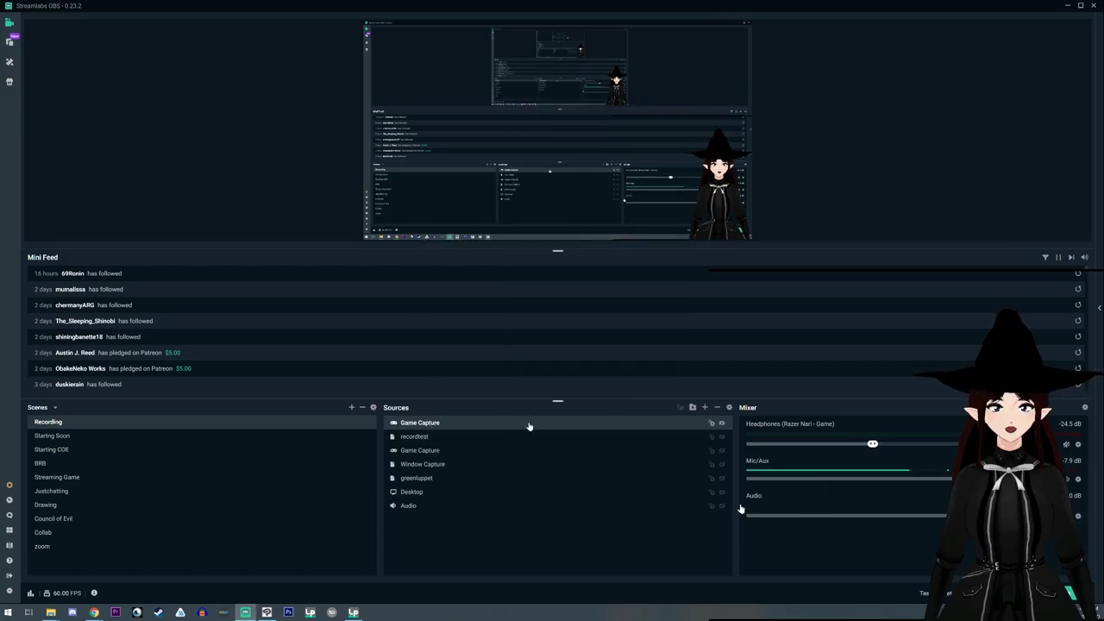
Step: Place the new Game Capture source directly below recordtest in the source order, and nudge the recordtest avatar slightly right on the canvas
{"action": "left_click_drag", "start_coordinate": [529, 426], "coordinate": [481, 441]}
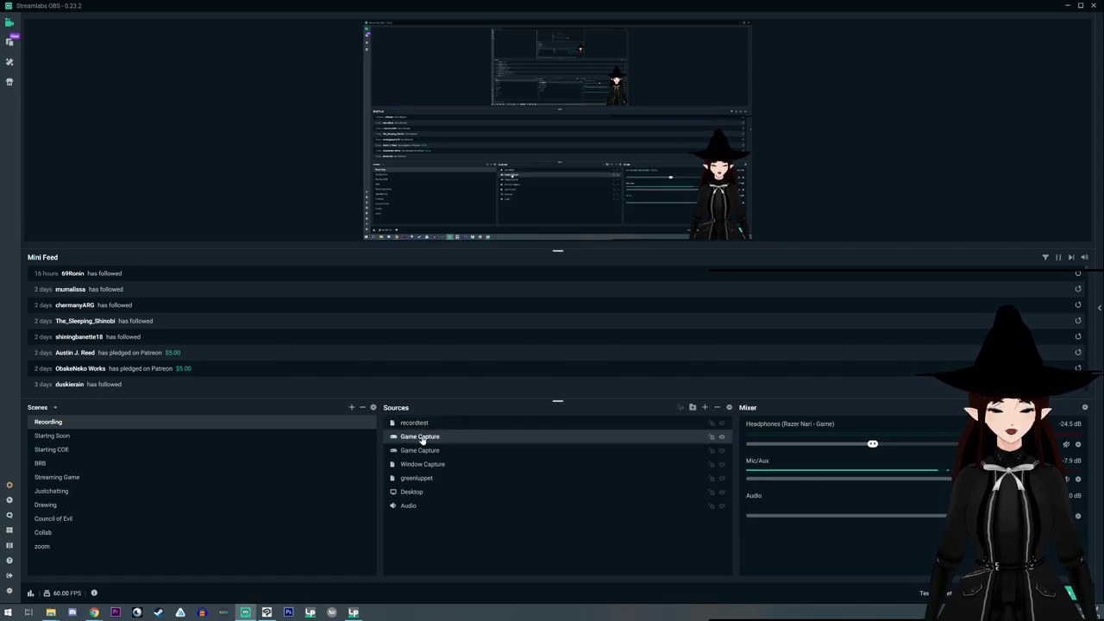
{"action": "left_click", "coordinate": [423, 425]}
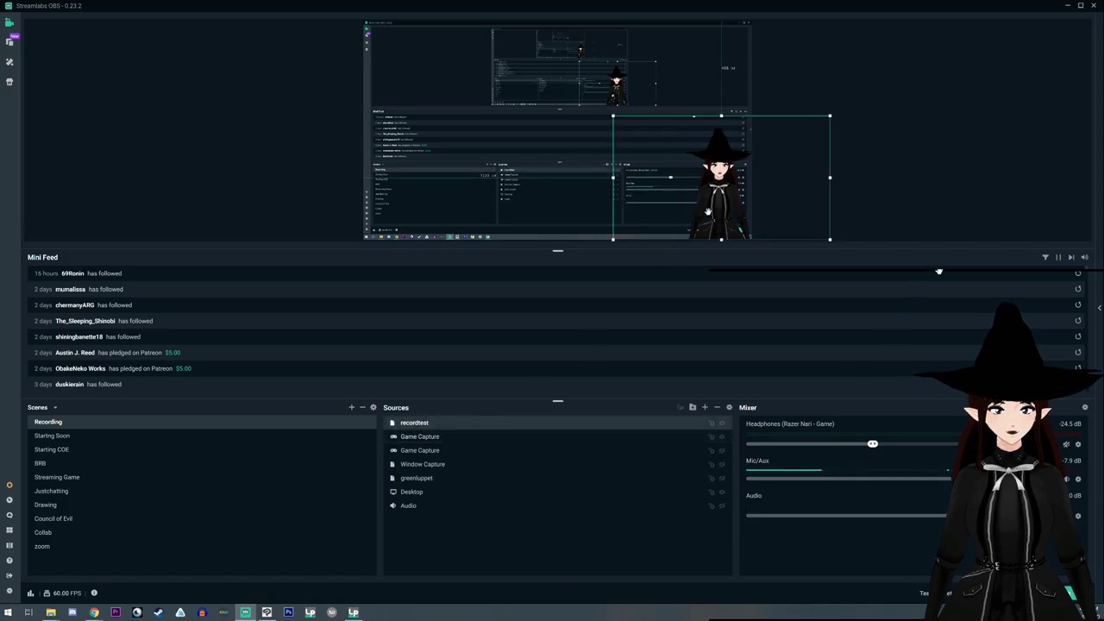
{"action": "left_click_drag", "start_coordinate": [571, 170], "coordinate": [710, 213]}
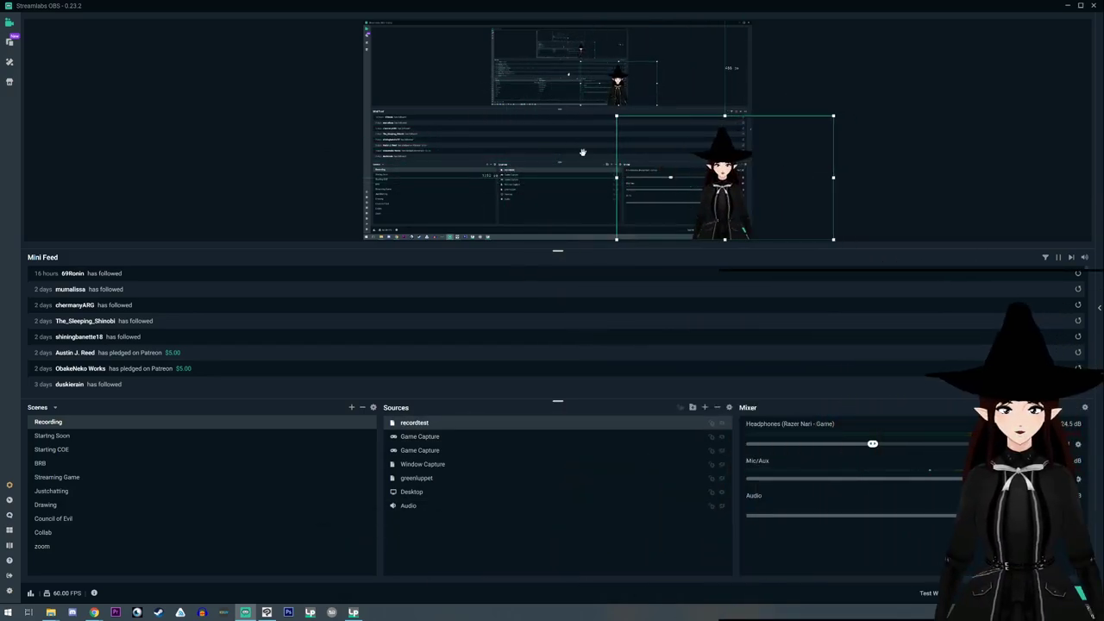
Step: Restore the Streamlabs OBS window to a smaller size and set the upper Game Capture source to capture the window [Streamlabs OBS.exe]: Streamlabs OBS
{"action": "left_click", "coordinate": [415, 437]}
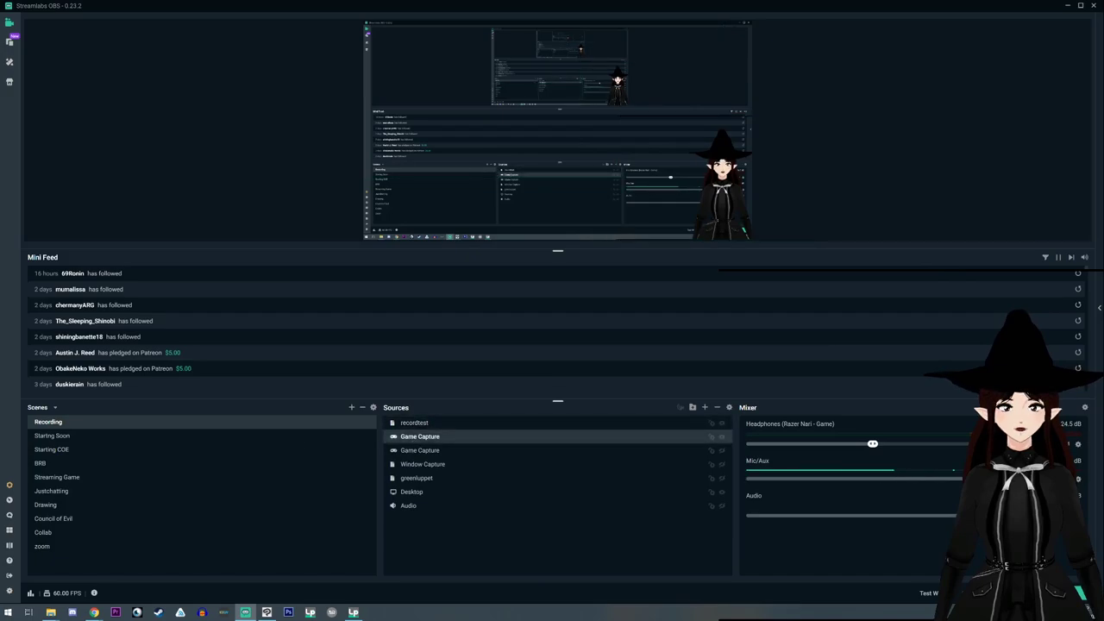
{"action": "left_click_drag", "start_coordinate": [749, 3], "coordinate": [349, 33]}
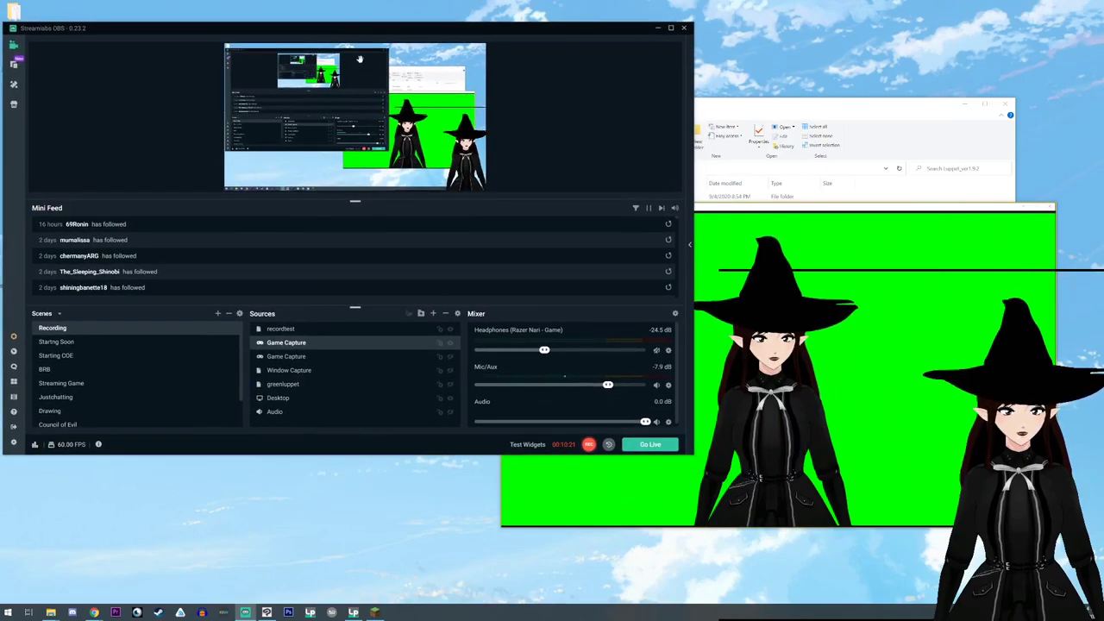
{"action": "right_click", "coordinate": [310, 344]}
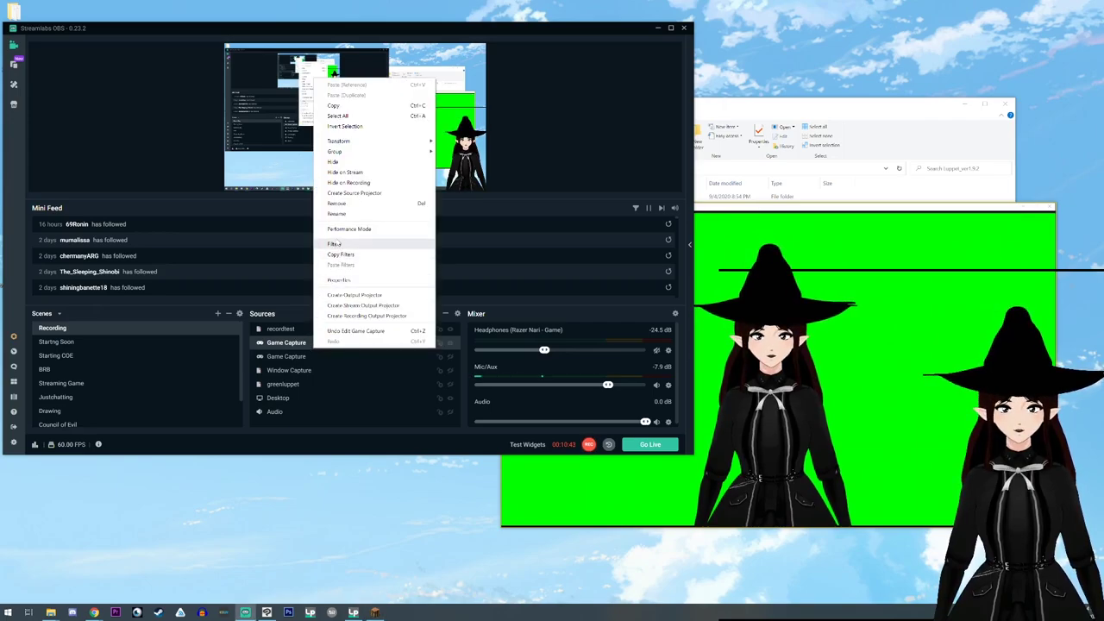
{"action": "double_click", "coordinate": [281, 343]}
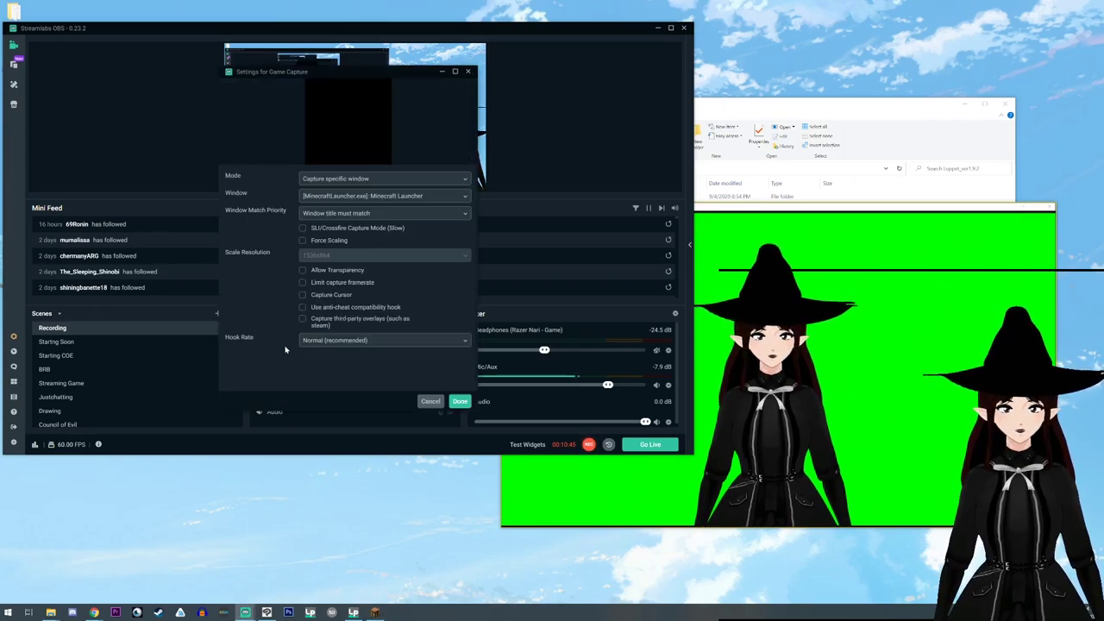
{"action": "left_click", "coordinate": [346, 197]}
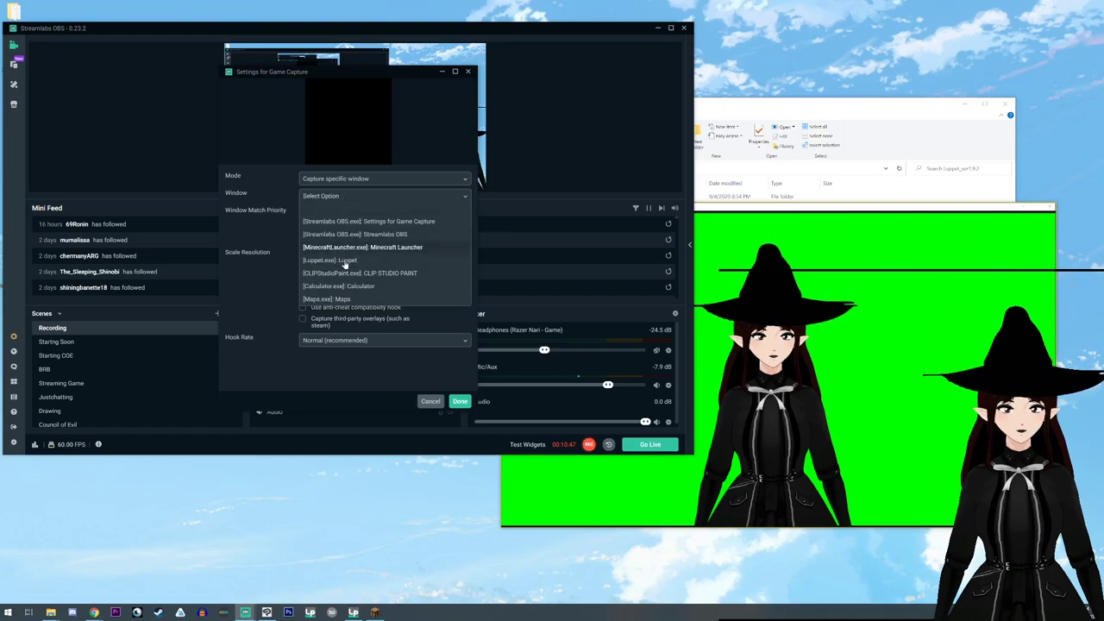
{"action": "left_click", "coordinate": [350, 235]}
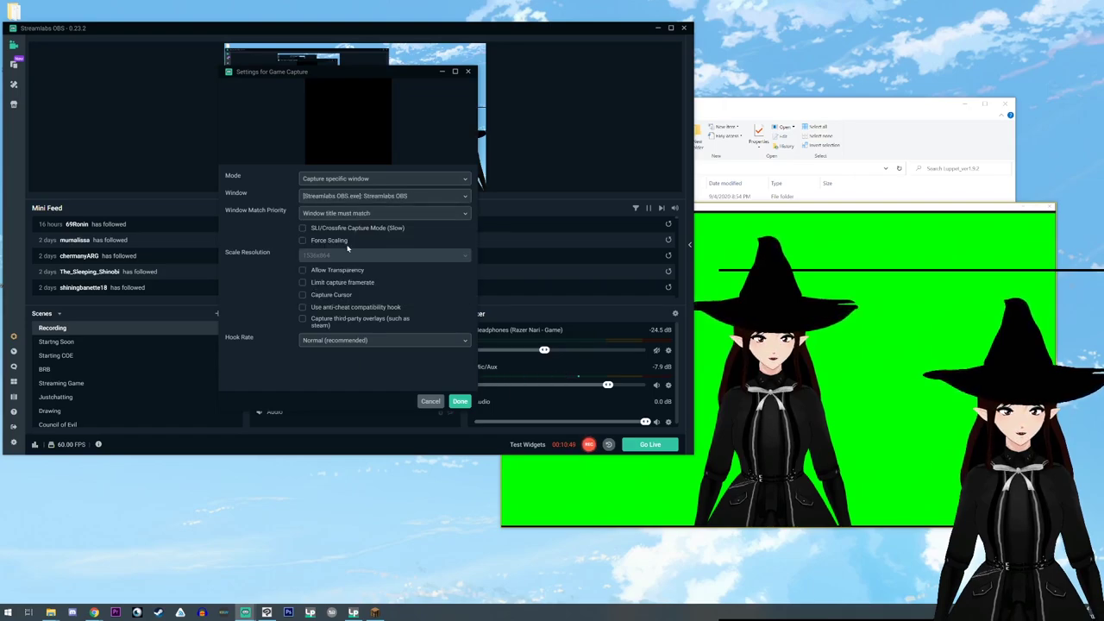
{"action": "left_click", "coordinate": [353, 197]}
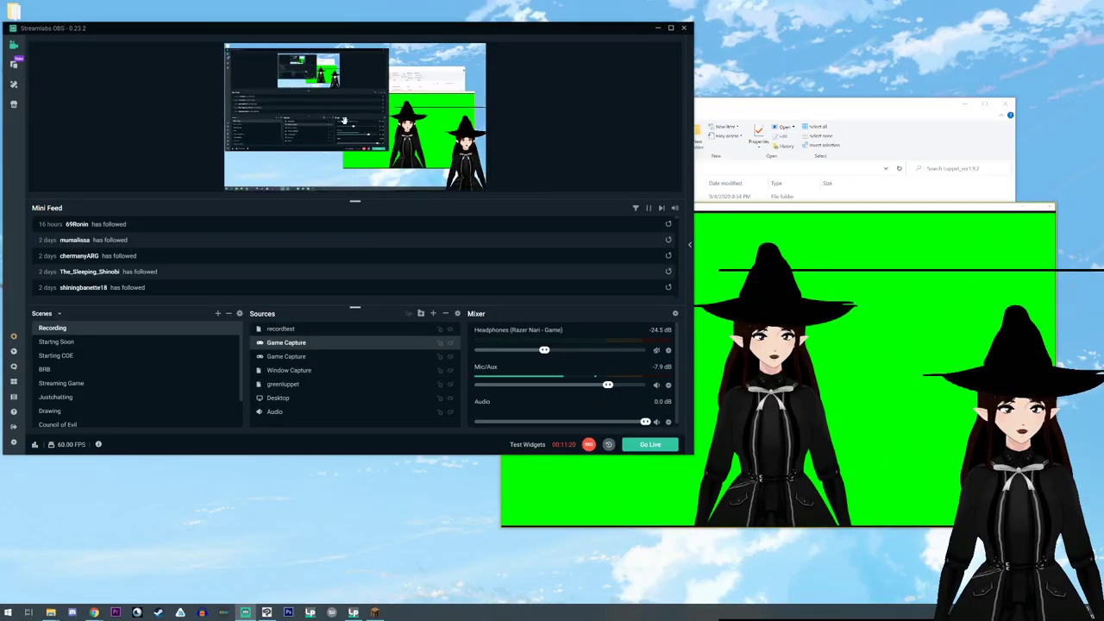
Step: Inspect the recordtest and Desktop sources in the scene and the options of the headphones audio channel
{"action": "left_click", "coordinate": [281, 329]}
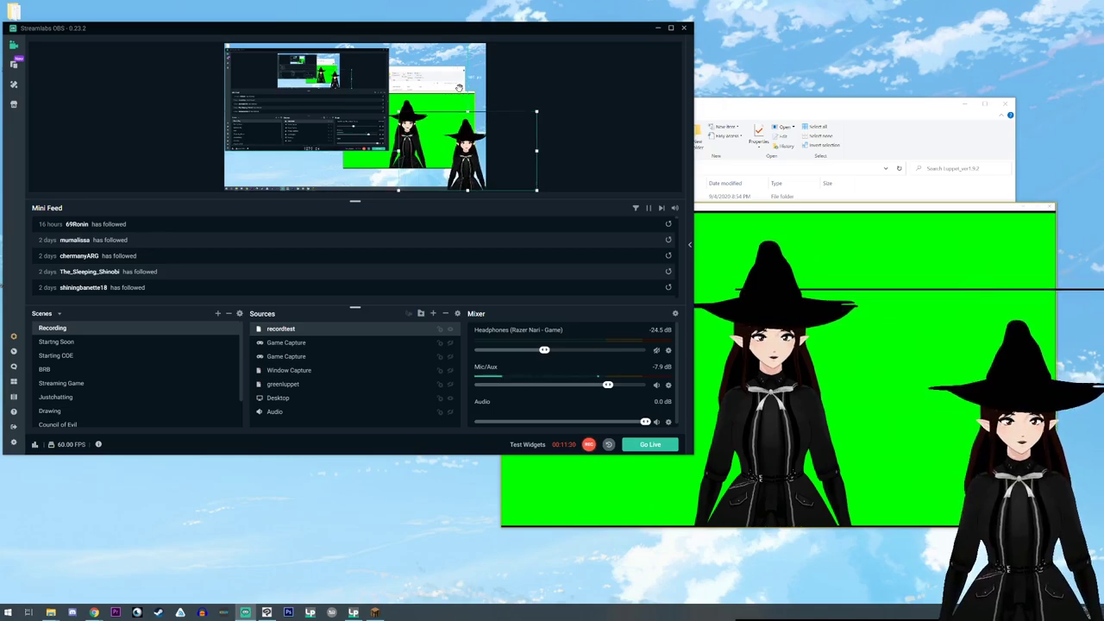
{"action": "left_click", "coordinate": [317, 398]}
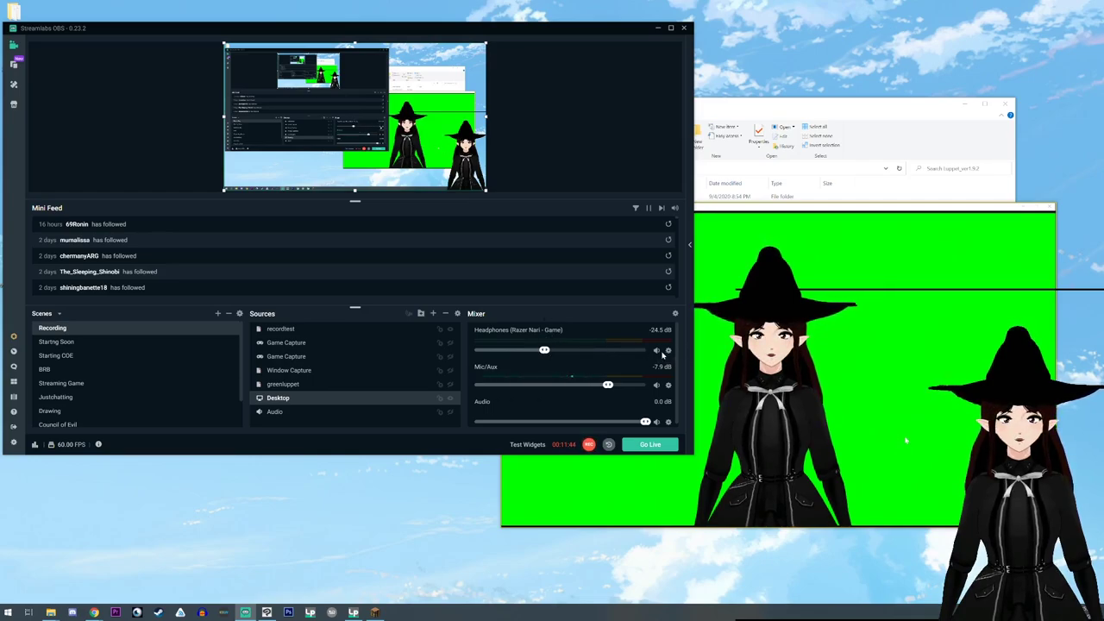
{"action": "right_click", "coordinate": [667, 351]}
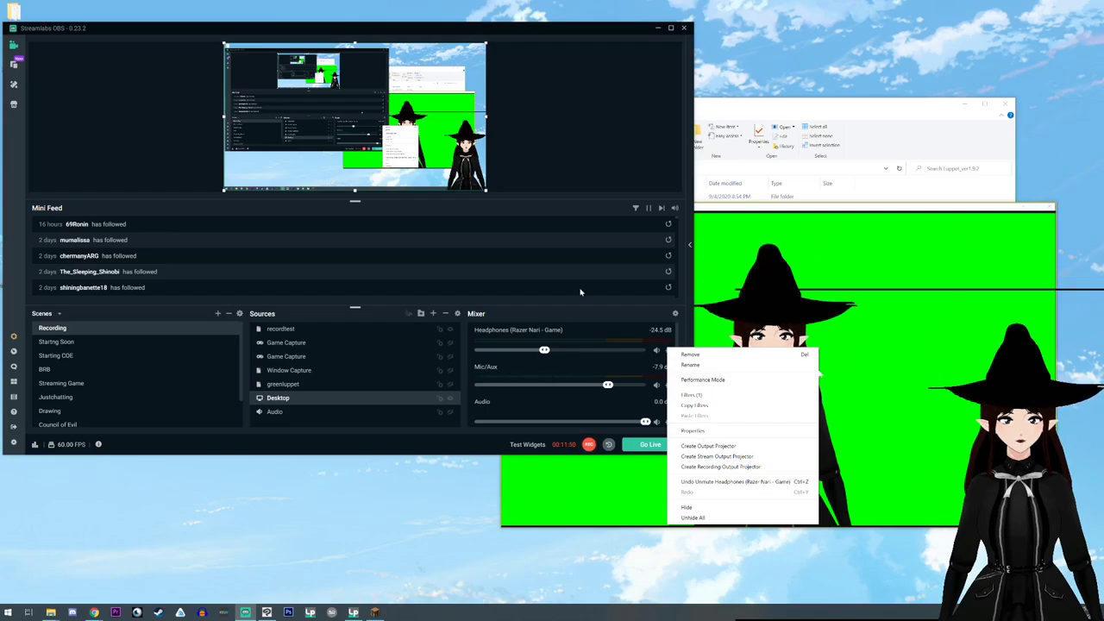
{"action": "left_click", "coordinate": [590, 320]}
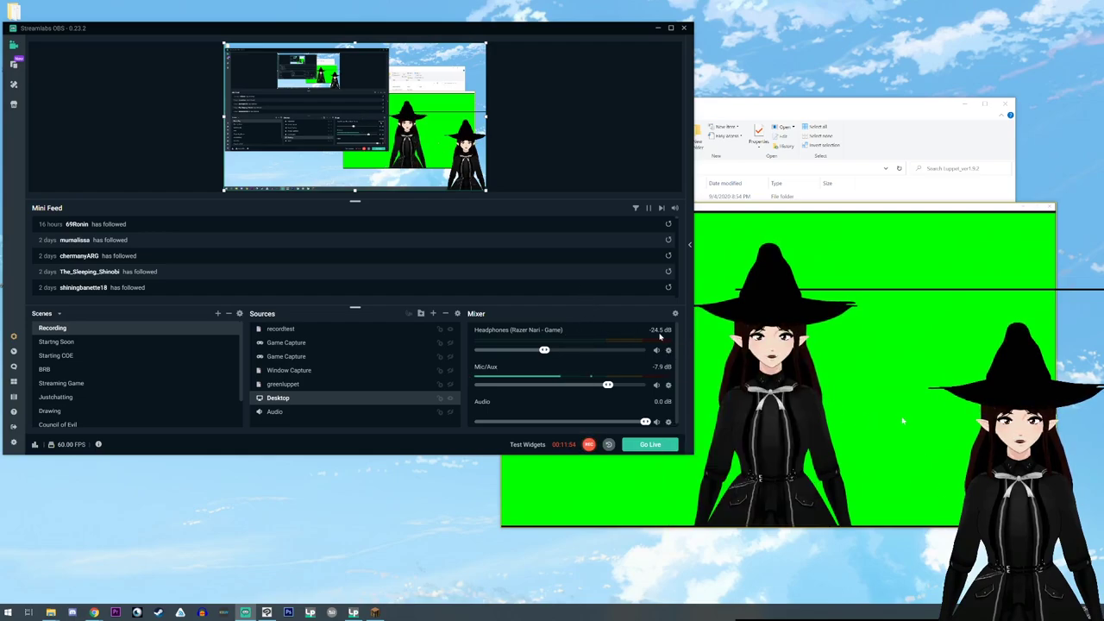
Step: Review the Compressor settings in the Mic/Aux source filters, then close the filter window
{"action": "left_click", "coordinate": [668, 385]}
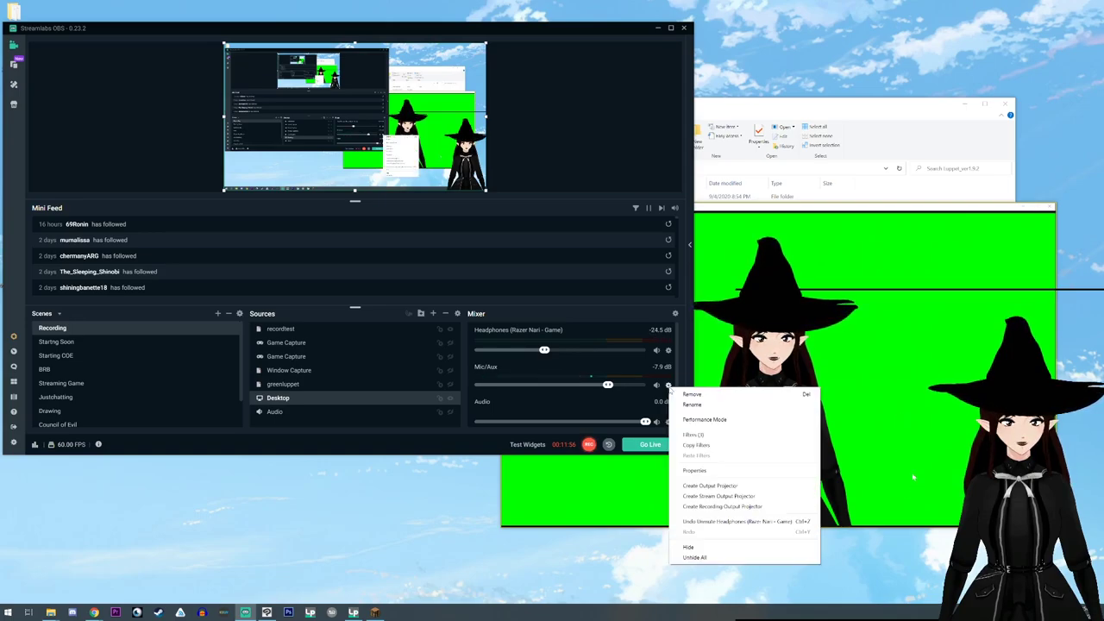
{"action": "left_click", "coordinate": [700, 436]}
{"action": "left_click_drag", "start_coordinate": [401, 78], "coordinate": [631, 112]}
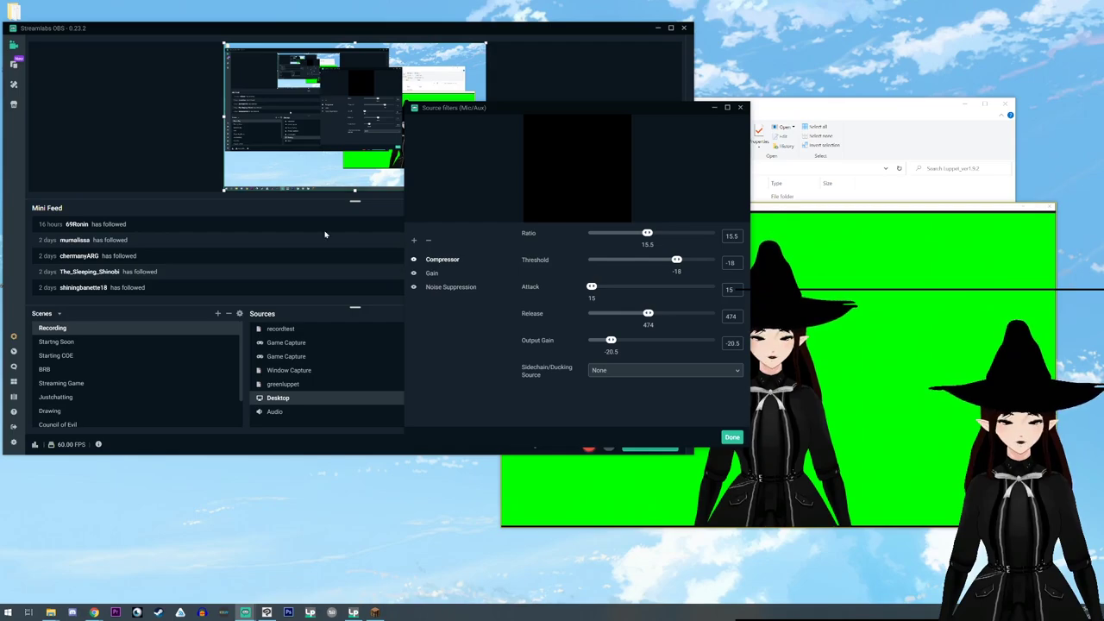
{"action": "left_click", "coordinate": [740, 108]}
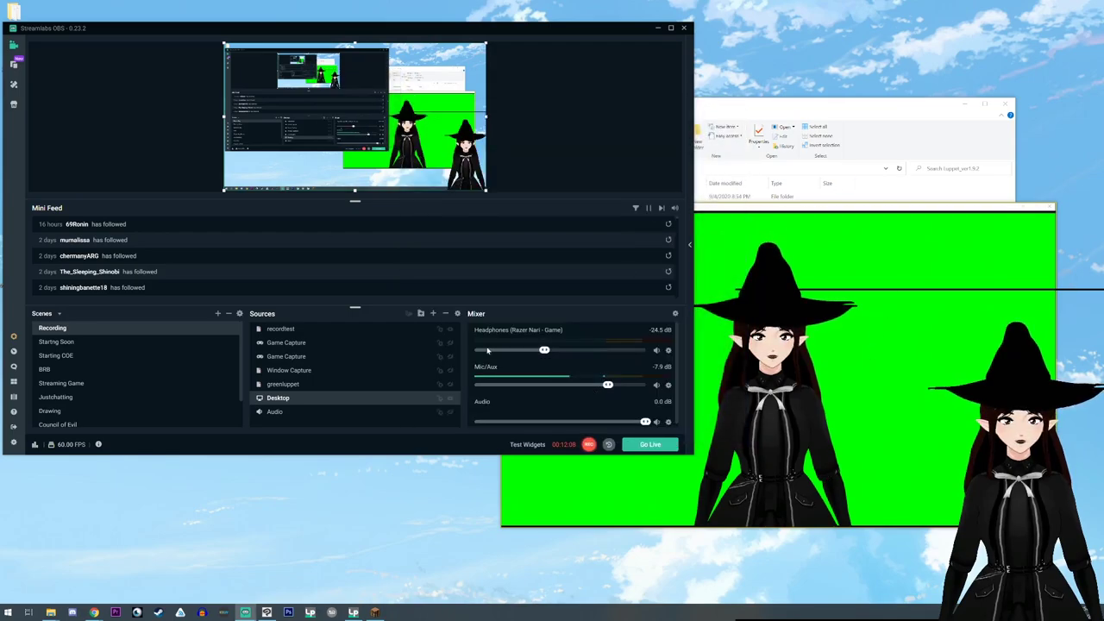